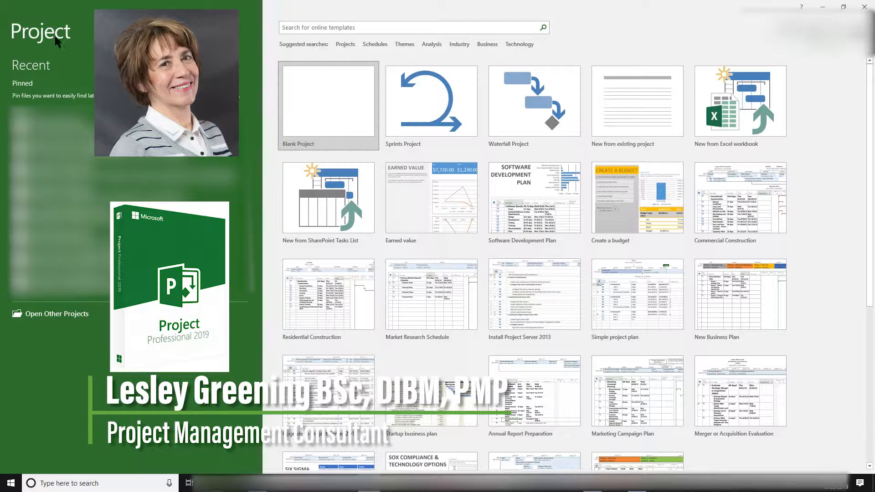
- Create a new blank project
{"action": "left_click", "coordinate": [322, 118]}
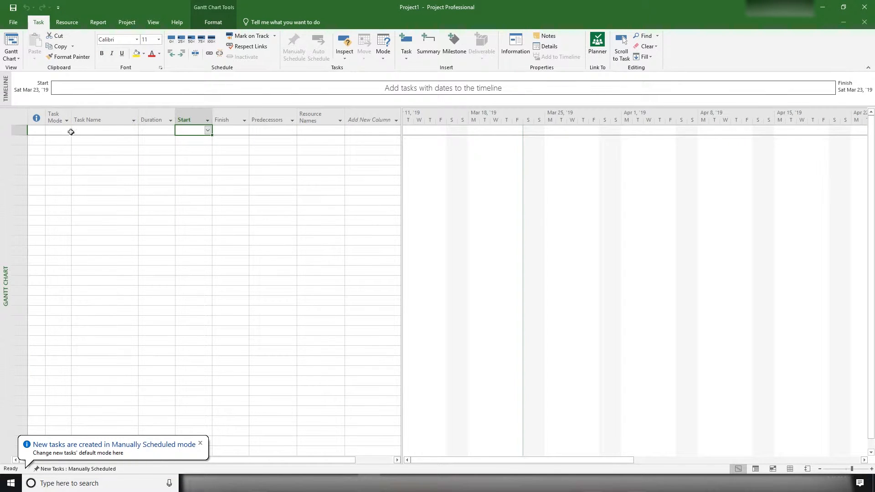
{"action": "left_click", "coordinate": [14, 24]}
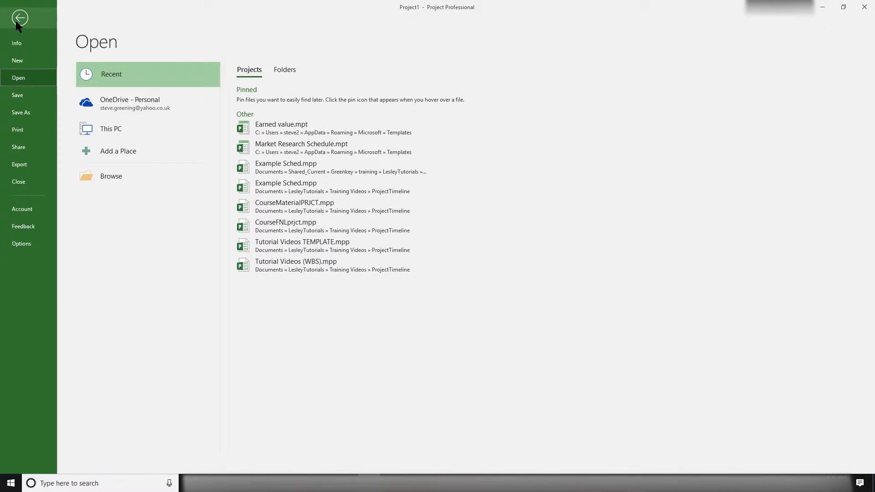
{"action": "left_click", "coordinate": [18, 22]}
{"action": "left_click", "coordinate": [65, 23]}
{"action": "left_click", "coordinate": [98, 22]}
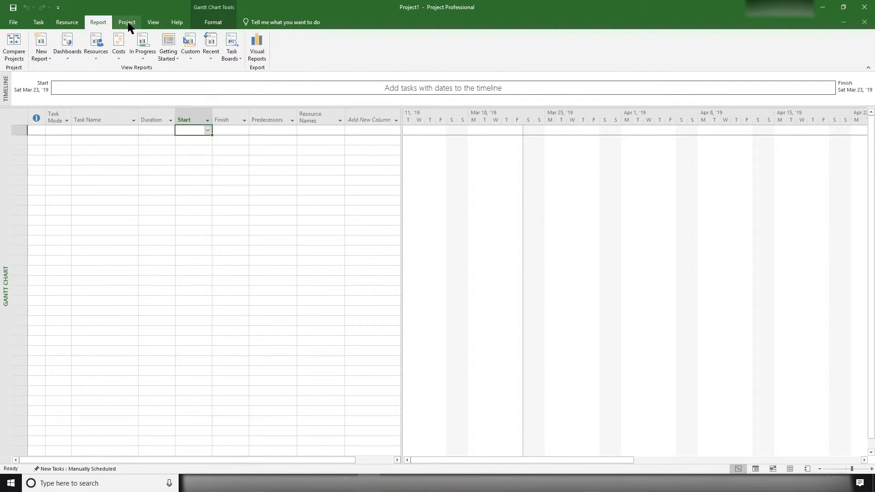
{"action": "left_click", "coordinate": [126, 21]}
{"action": "left_click", "coordinate": [153, 22]}
{"action": "left_click", "coordinate": [177, 22]}
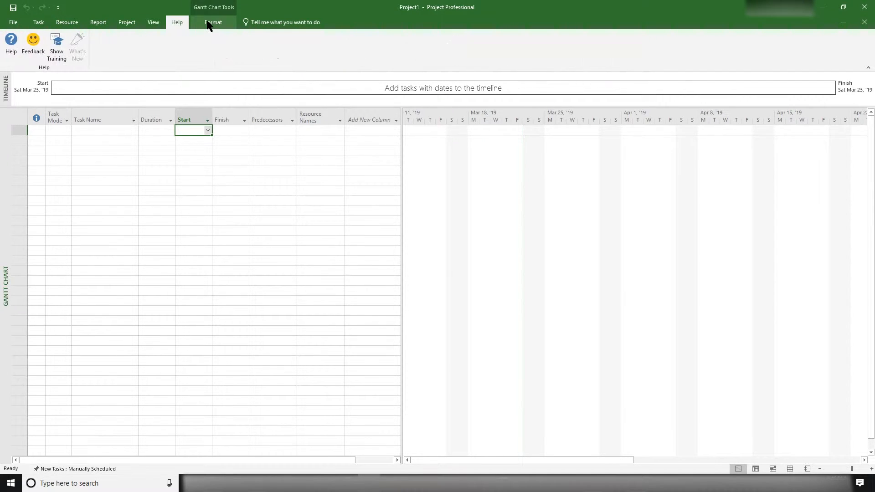
{"action": "left_click", "coordinate": [213, 22]}
{"action": "left_click", "coordinate": [38, 22]}
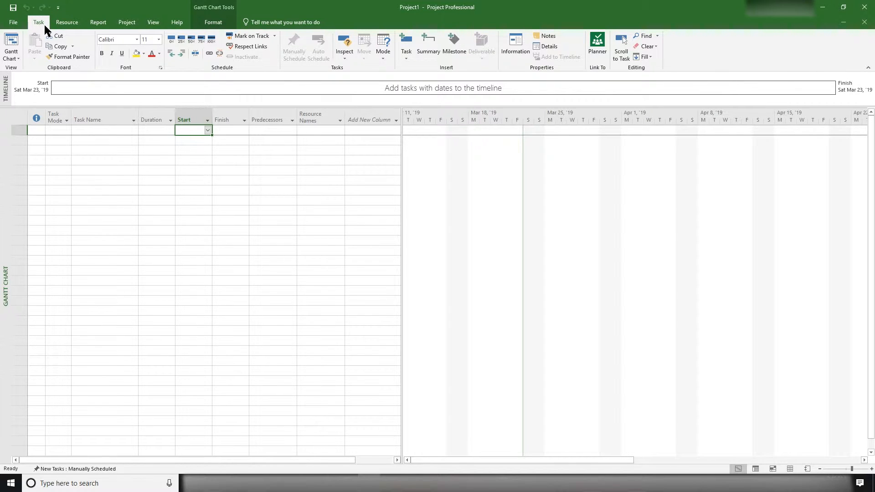
- Open the Change Working Time settings of the project
{"action": "left_click", "coordinate": [127, 22]}
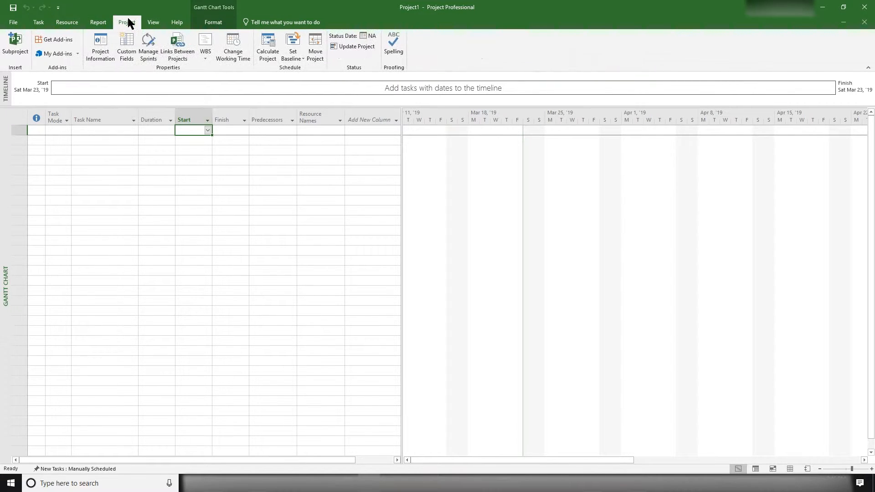
{"action": "left_click", "coordinate": [243, 42]}
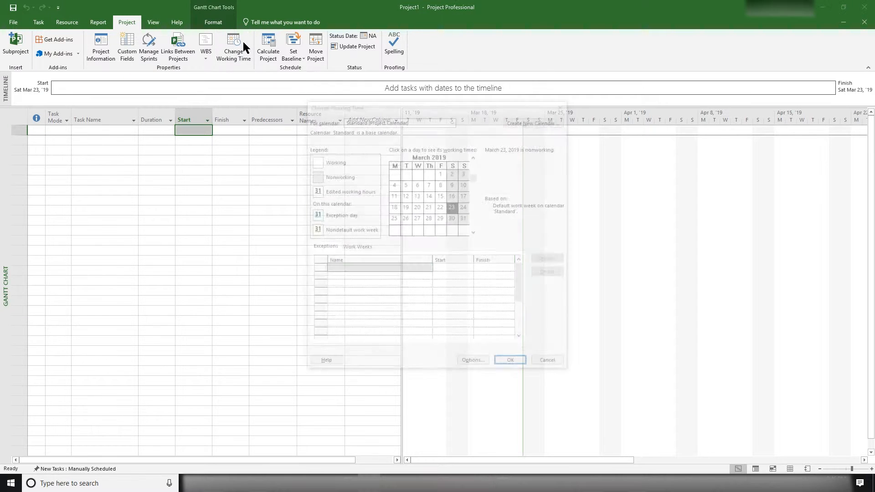
{"action": "left_click_drag", "start_coordinate": [475, 105], "coordinate": [404, 114]}
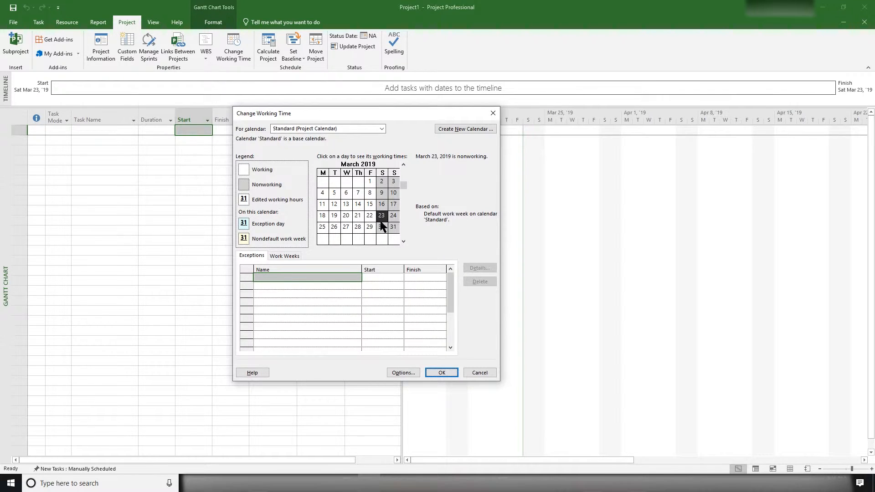
- Look through the months of the Standard project calendar from March to August 2019 and return to March
{"action": "left_click", "coordinate": [403, 242]}
{"action": "left_click", "coordinate": [404, 241]}
{"action": "left_click", "coordinate": [404, 242]}
{"action": "left_click", "coordinate": [404, 241]}
{"action": "left_click", "coordinate": [403, 242]}
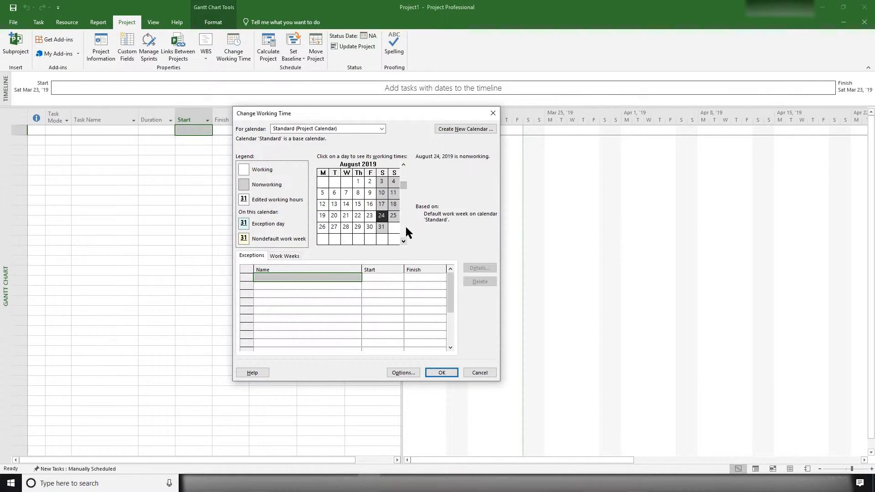
{"action": "left_click", "coordinate": [403, 165]}
{"action": "double_click", "coordinate": [404, 164]}
{"action": "left_click", "coordinate": [403, 165]}
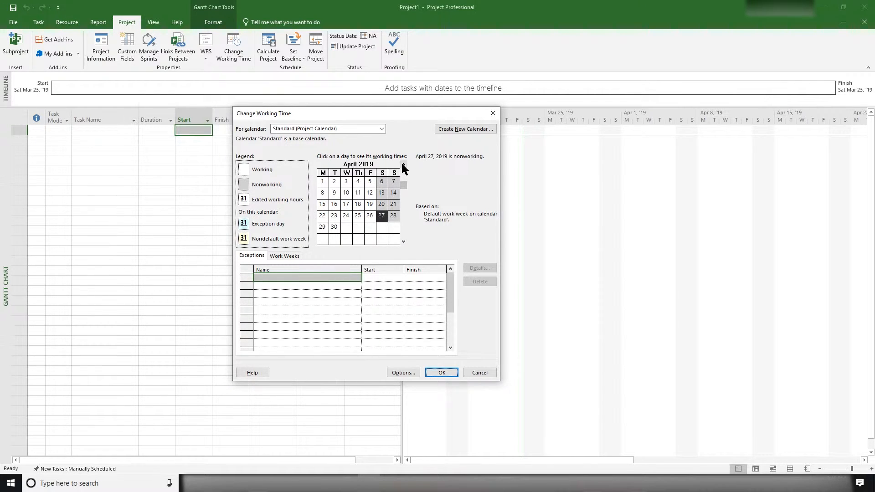
{"action": "left_click", "coordinate": [403, 165]}
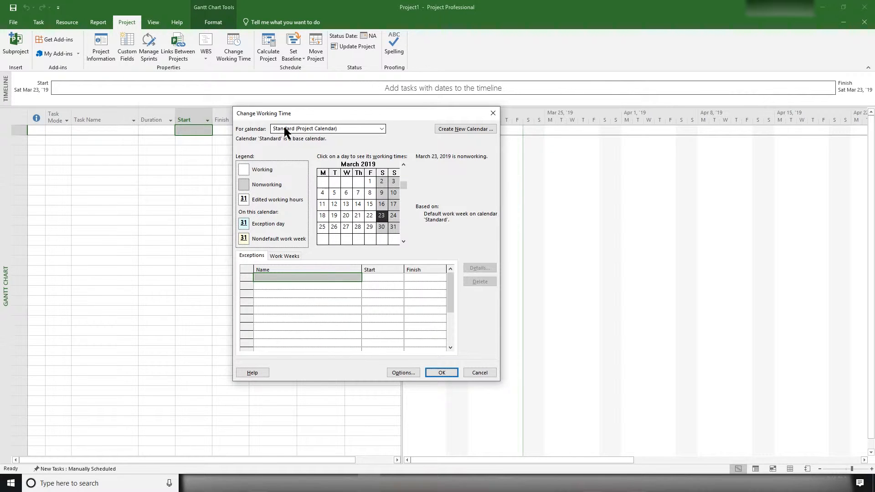
- Check the available base calendars, keep Standard (Project Calendar), and examine its nonworking days through October 2019 and back to March
{"action": "left_click", "coordinate": [382, 130]}
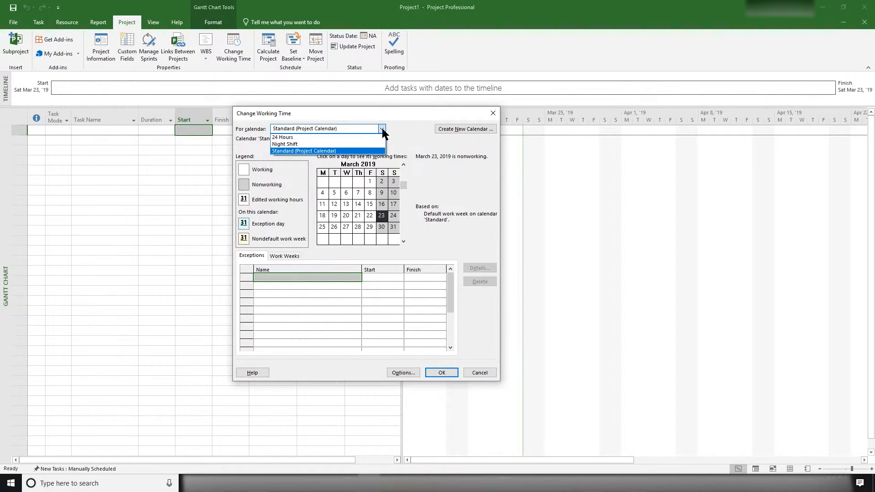
{"action": "left_click", "coordinate": [305, 151]}
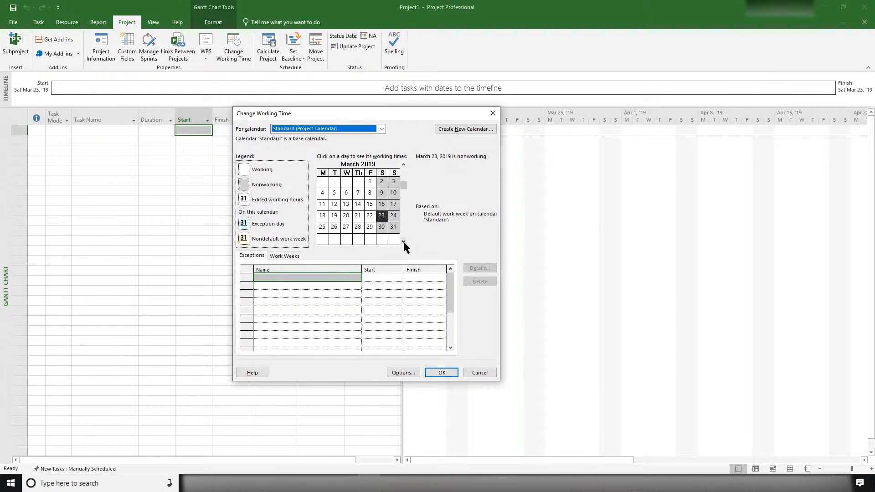
{"action": "left_click_drag", "start_coordinate": [403, 241], "coordinate": [404, 242]}
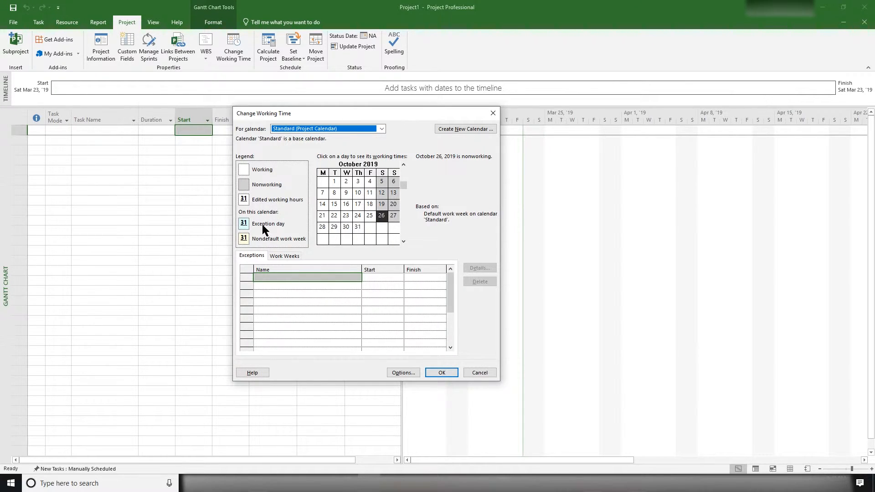
{"action": "left_click", "coordinate": [403, 165]}
{"action": "left_click", "coordinate": [403, 165]}
{"action": "left_click", "coordinate": [403, 164]}
{"action": "left_click", "coordinate": [403, 164]}
{"action": "left_click", "coordinate": [403, 164]}
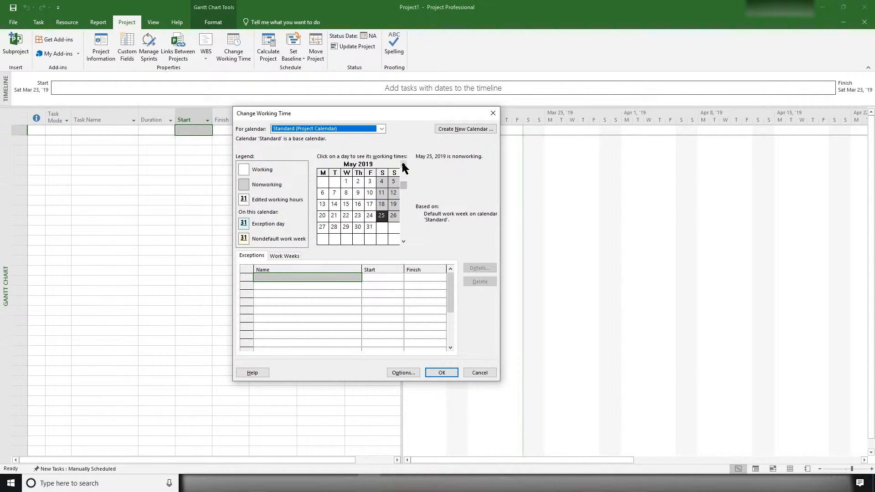
{"action": "left_click", "coordinate": [403, 165]}
{"action": "left_click", "coordinate": [402, 165]}
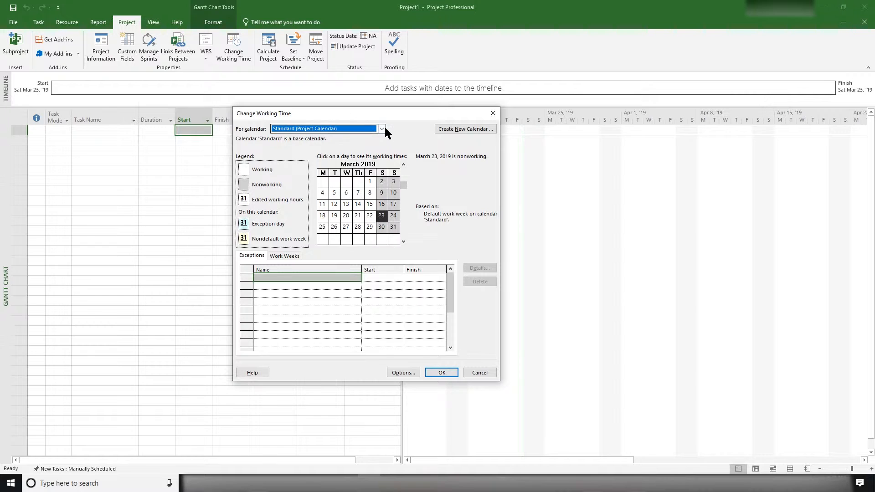
- Review the working times of the 24 Hours and Night Shift calendars, then return to Standard (Project Calendar)
{"action": "left_click", "coordinate": [382, 129]}
{"action": "left_click", "coordinate": [299, 137]}
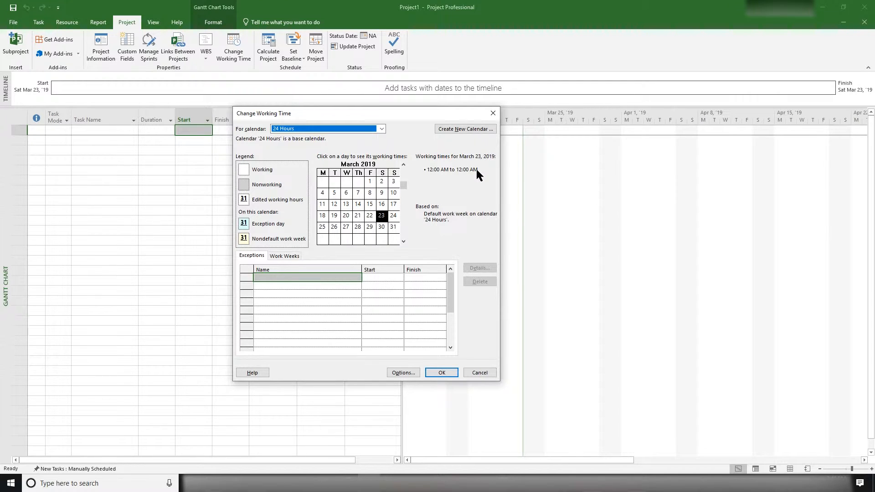
{"action": "left_click", "coordinate": [382, 129]}
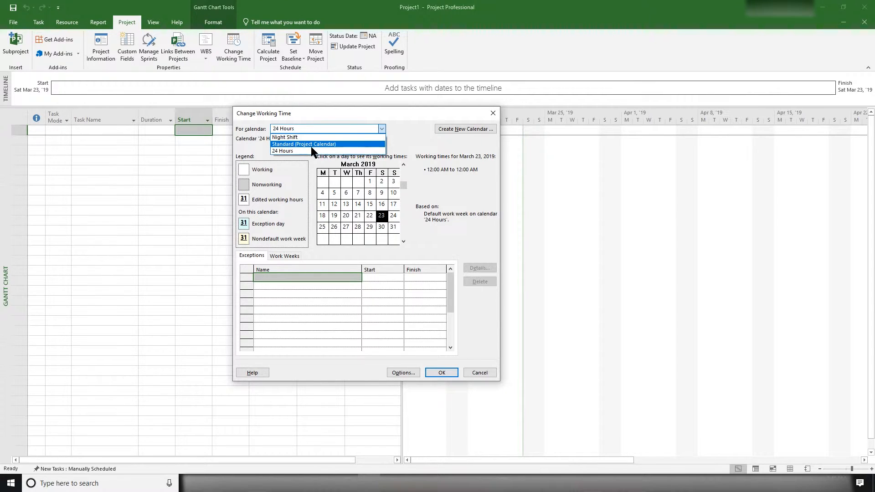
{"action": "left_click", "coordinate": [284, 137]}
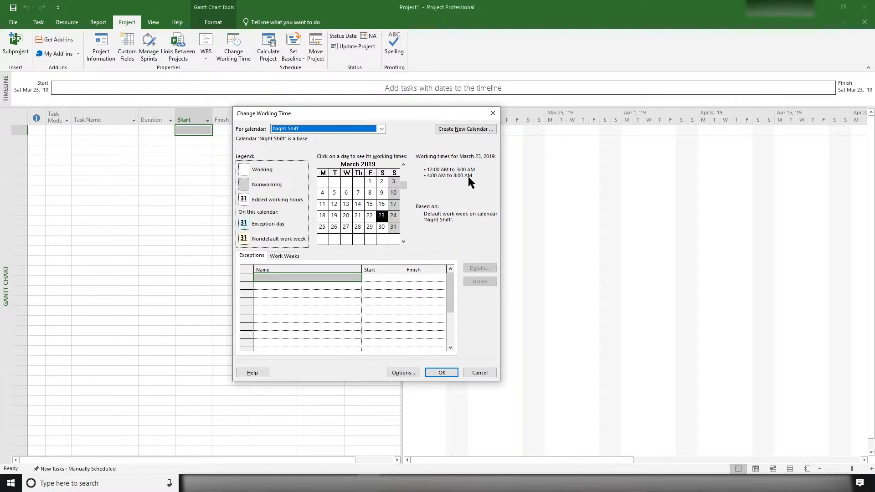
{"action": "left_click", "coordinate": [380, 128]}
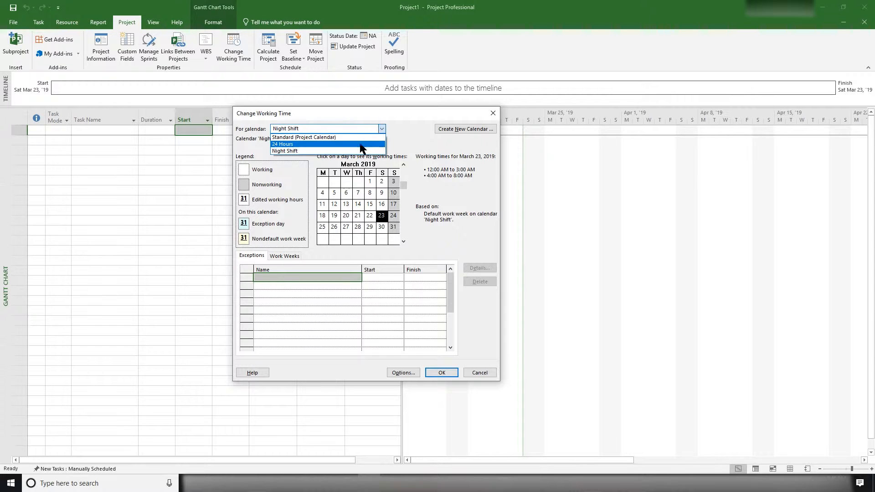
{"action": "left_click", "coordinate": [338, 137]}
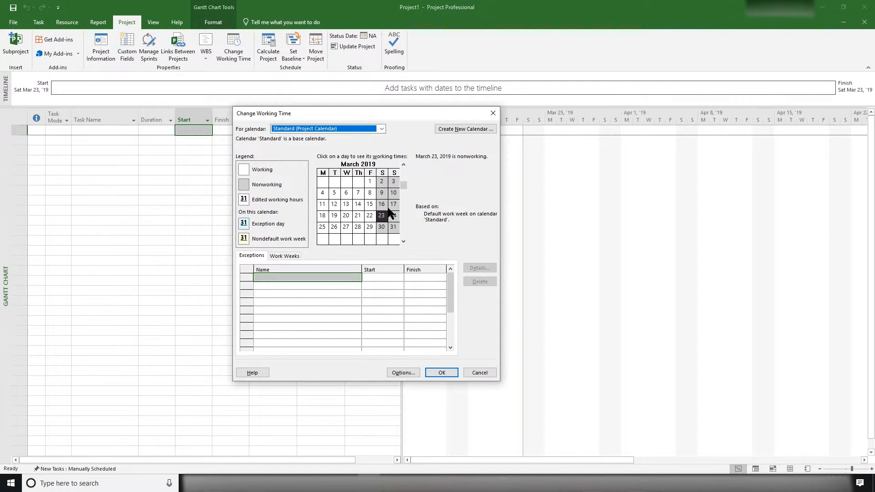
- Create a new base calendar named 2019-2020 as a copy of the Standard calendar
{"action": "left_click", "coordinate": [440, 129]}
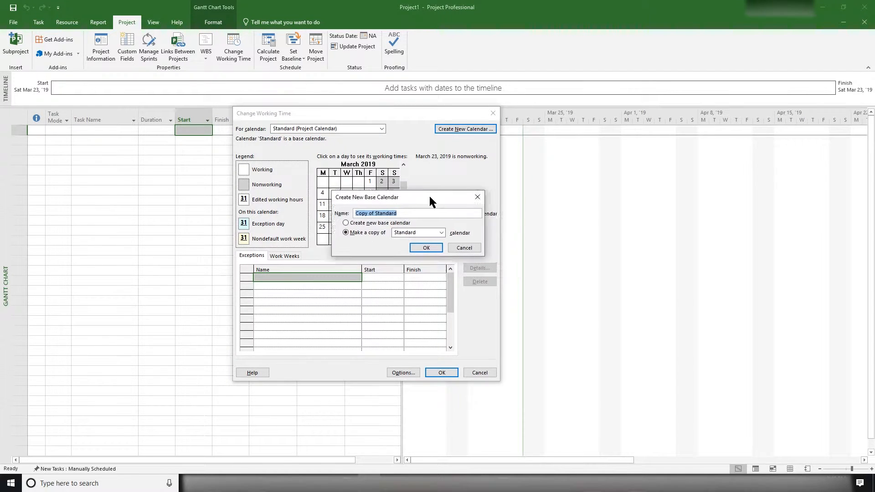
{"action": "left_click_drag", "start_coordinate": [430, 208], "coordinate": [359, 165]}
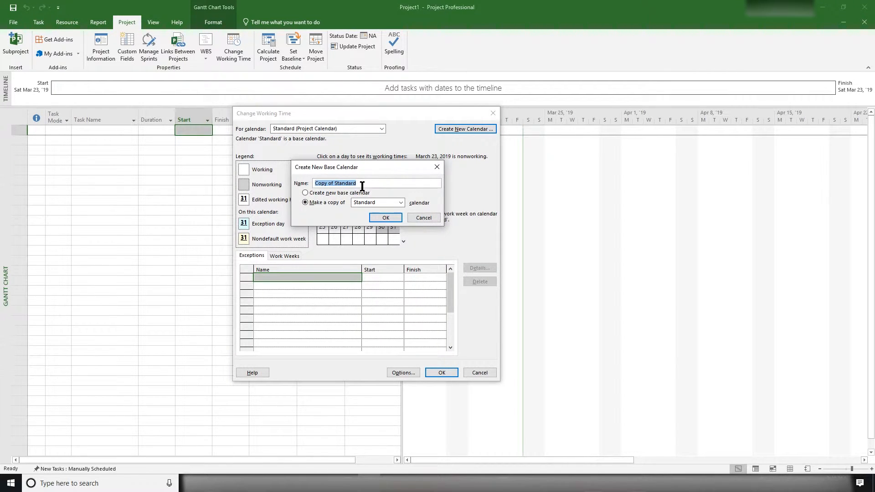
{"action": "type", "text": "2019-2020"}
{"action": "left_click", "coordinate": [387, 218]}
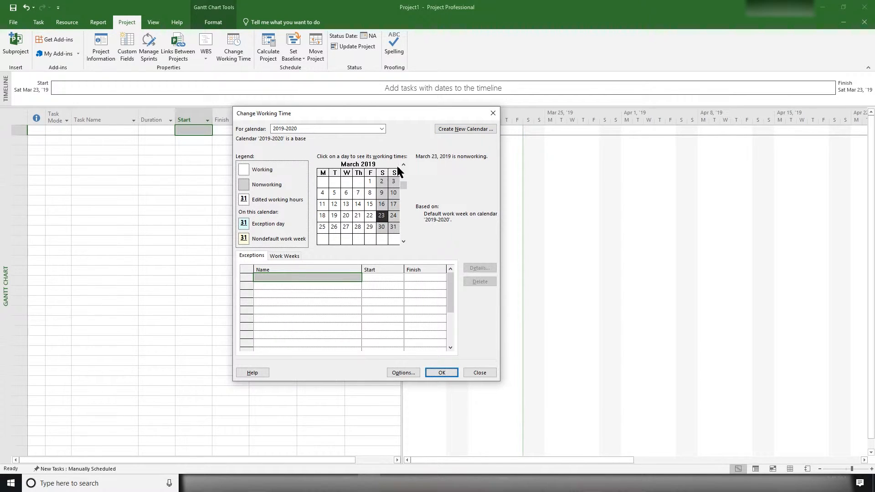
- Add a nonworking exception named Good Friday on April 19, 2019 to the 2019-2020 calendar
{"action": "left_click", "coordinate": [403, 241]}
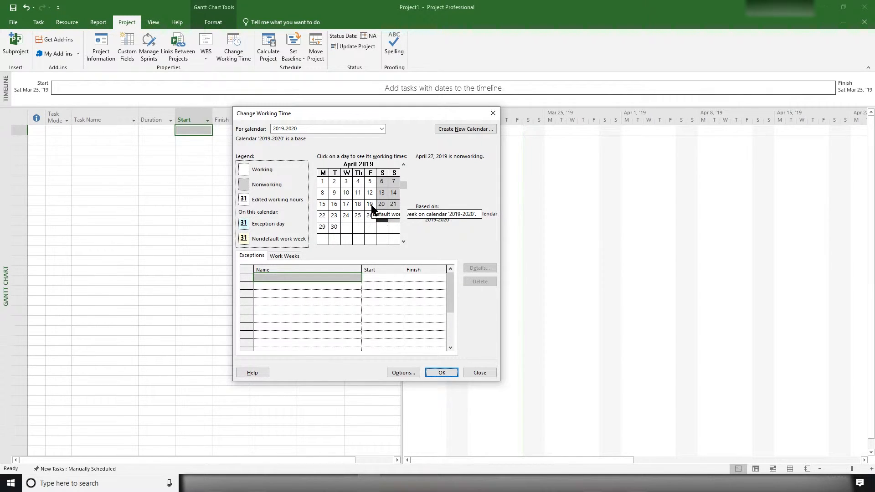
{"action": "left_click", "coordinate": [371, 207]}
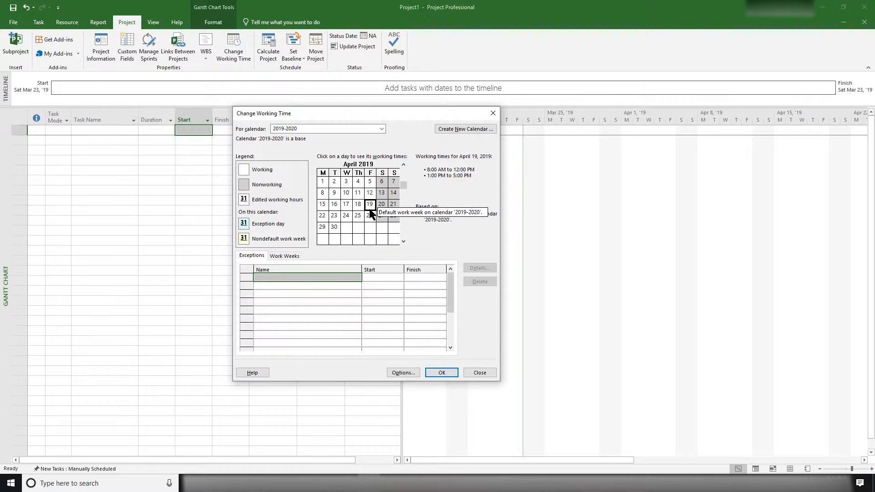
{"action": "left_click", "coordinate": [310, 279]}
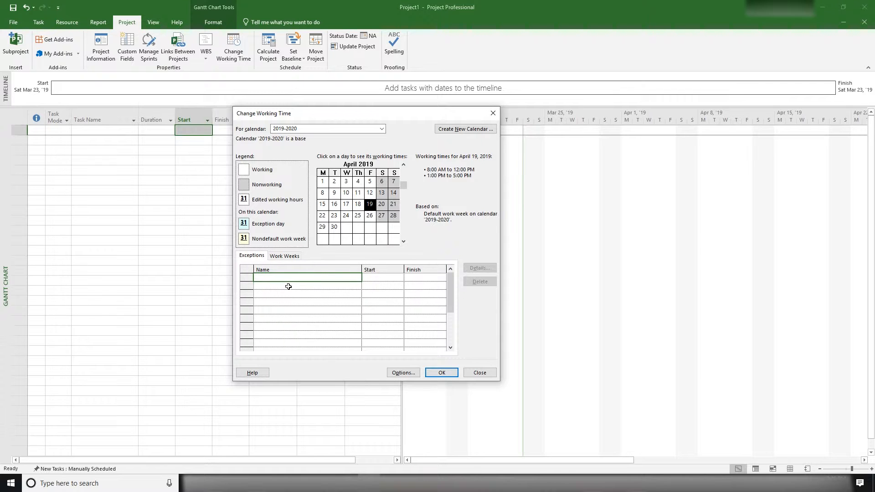
{"action": "type", "text": "ood Friday"}
{"action": "left_click", "coordinate": [368, 277]}
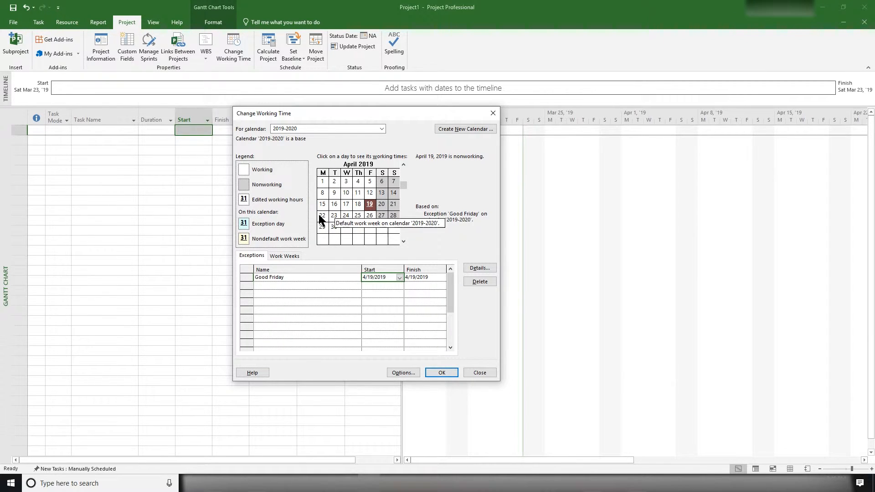
- Add a nonworking exception named Easter Monday on April 22, 2019 to the 2019-2020 calendar
{"action": "left_click", "coordinate": [322, 287]}
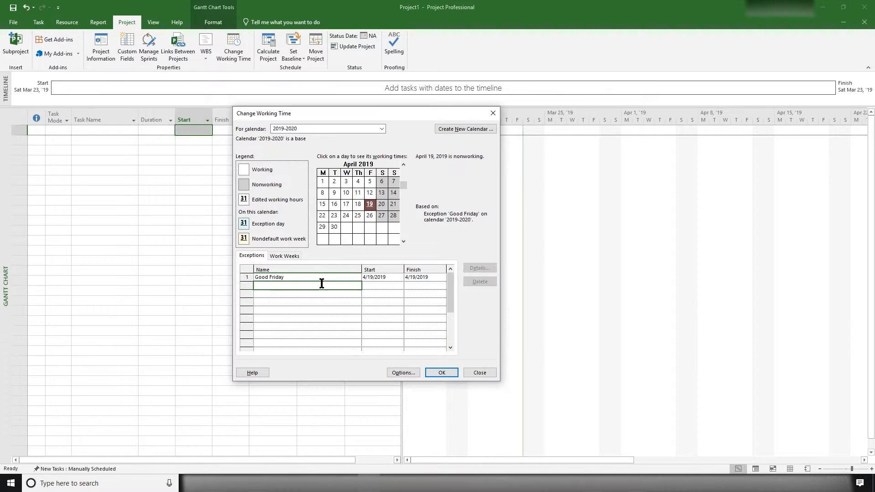
{"action": "left_click", "coordinate": [323, 216]}
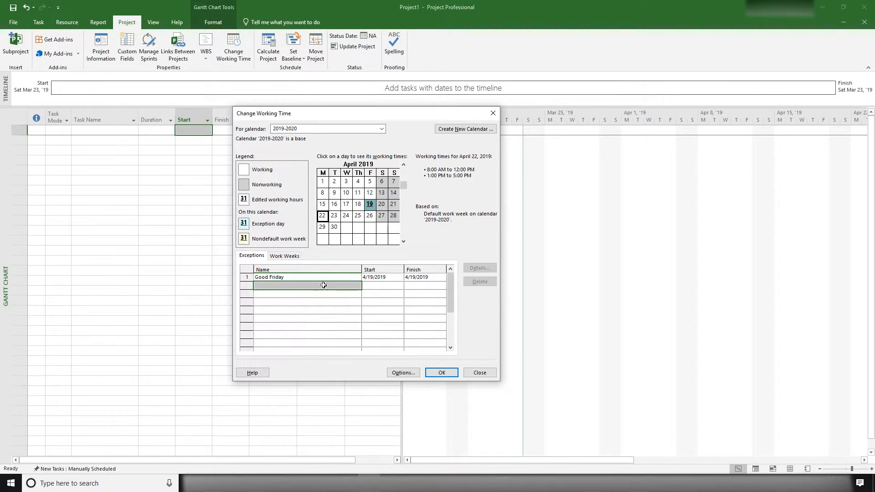
{"action": "left_click", "coordinate": [318, 286]}
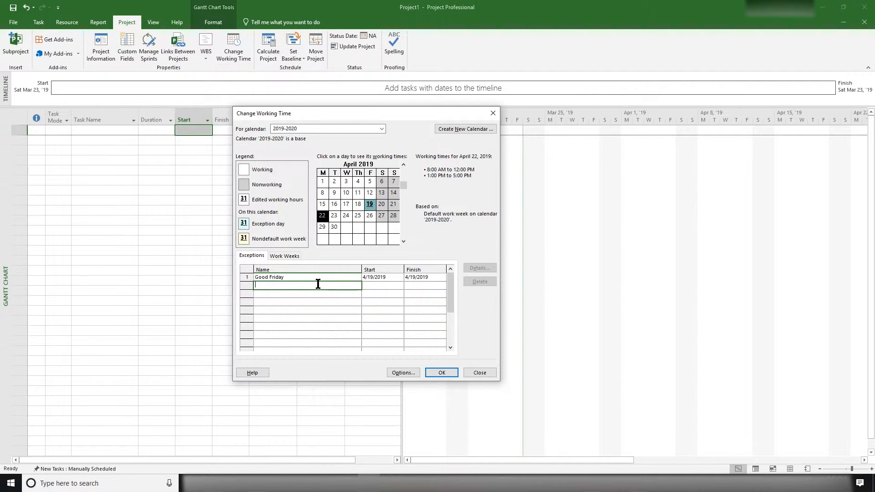
{"action": "type", "text": "Easter Monday"}
{"action": "left_click", "coordinate": [394, 288]}
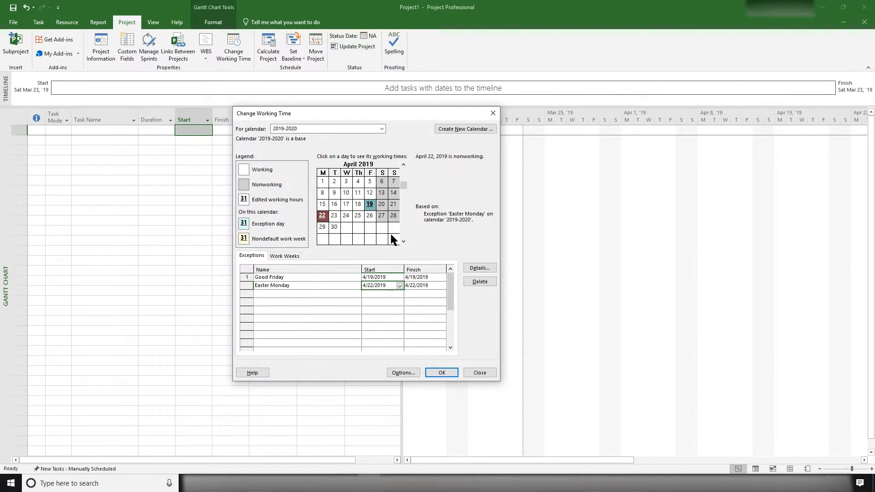
{"action": "left_click", "coordinate": [403, 242]}
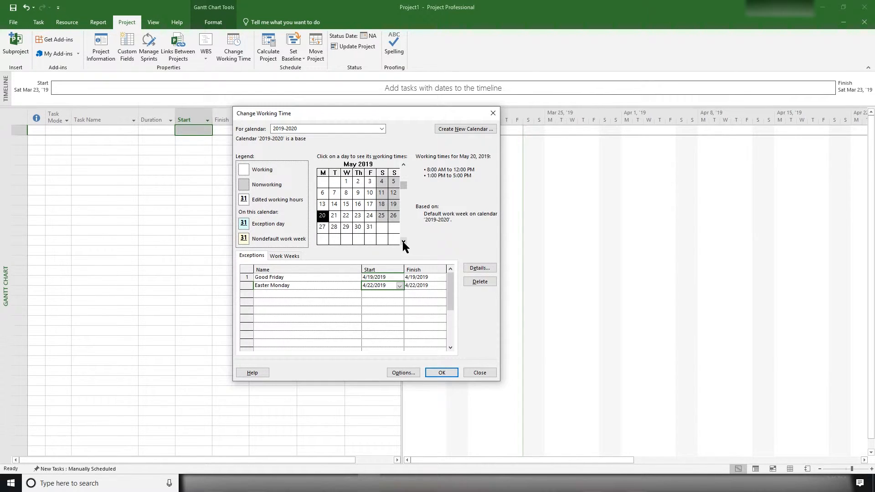
{"action": "left_click", "coordinate": [323, 227]}
{"action": "left_click", "coordinate": [310, 295]}
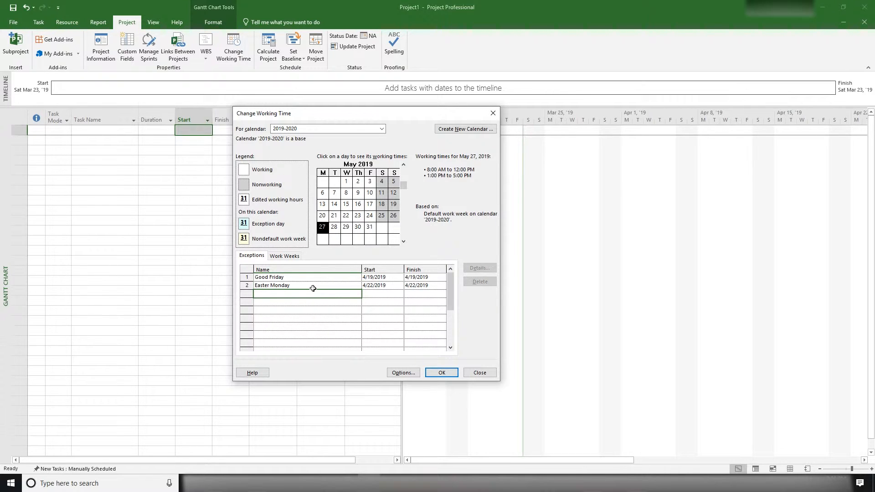
{"action": "left_click", "coordinate": [314, 286]}
{"action": "left_click", "coordinate": [306, 296]}
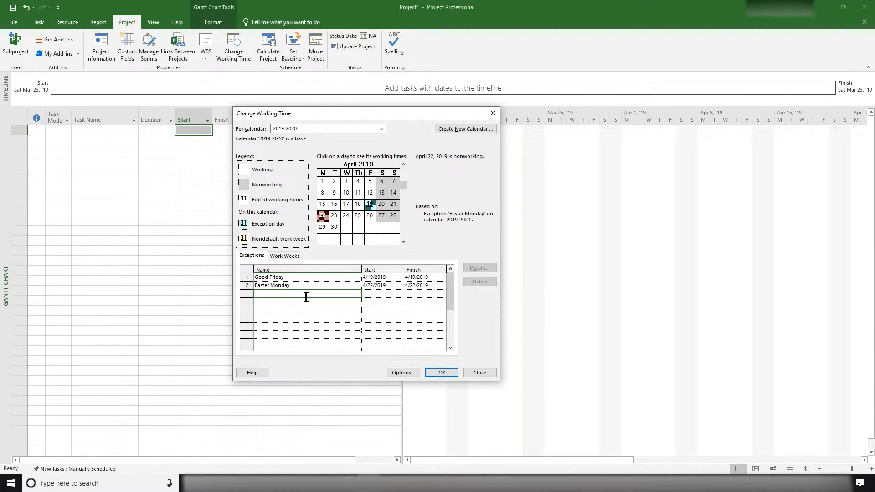
- Add a nonworking exception named Spring Holiday on May 20, 2019 to the 2019-2020 calendar
{"action": "left_click", "coordinate": [404, 242]}
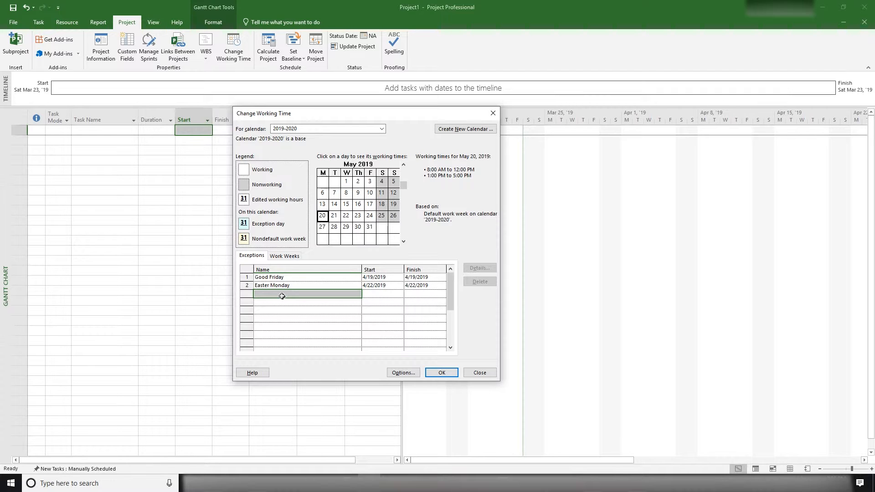
{"action": "left_click", "coordinate": [282, 297]}
{"action": "type", "text": "Sp"}
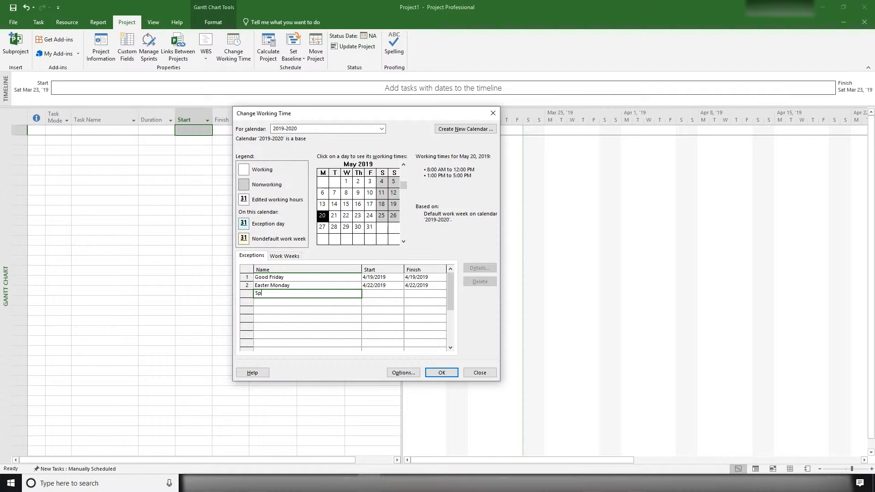
{"action": "type", "text": "ring Holdi"}
{"action": "key", "text": "BackSpace"}
{"action": "key", "text": "BackSpace"}
{"action": "key", "text": "BackSpace"}
{"action": "type", "text": "day"}
{"action": "left_click", "coordinate": [369, 293]}
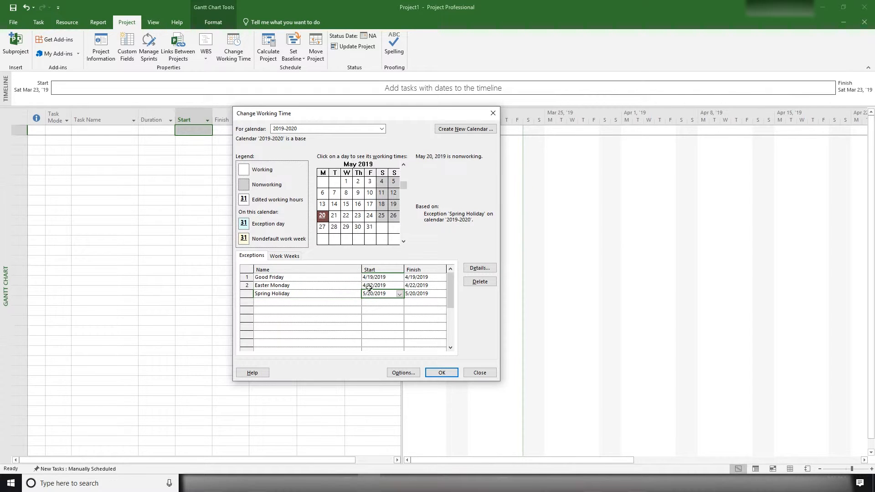
- Add a nonworking exception named Summer Holiday on August 26, 2019 to the 2019-2020 calendar
{"action": "left_click", "coordinate": [322, 230]}
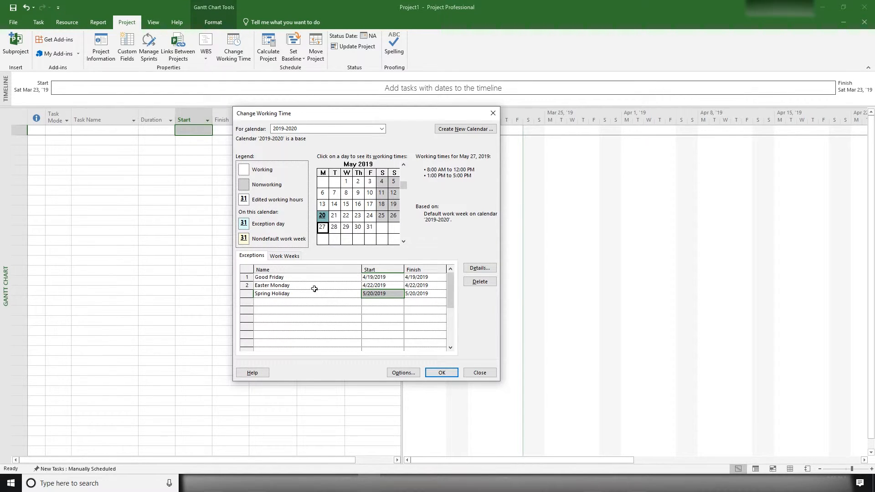
{"action": "left_click", "coordinate": [300, 302]}
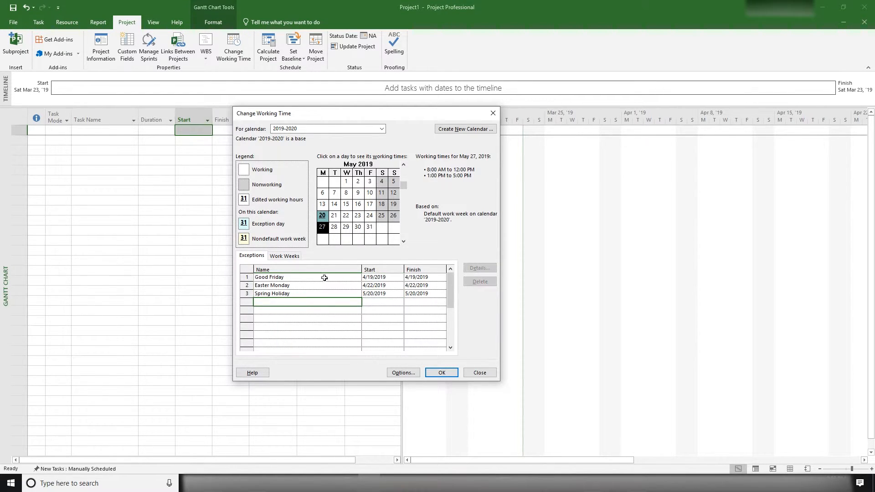
{"action": "left_click", "coordinate": [403, 241]}
{"action": "left_click", "coordinate": [401, 239]}
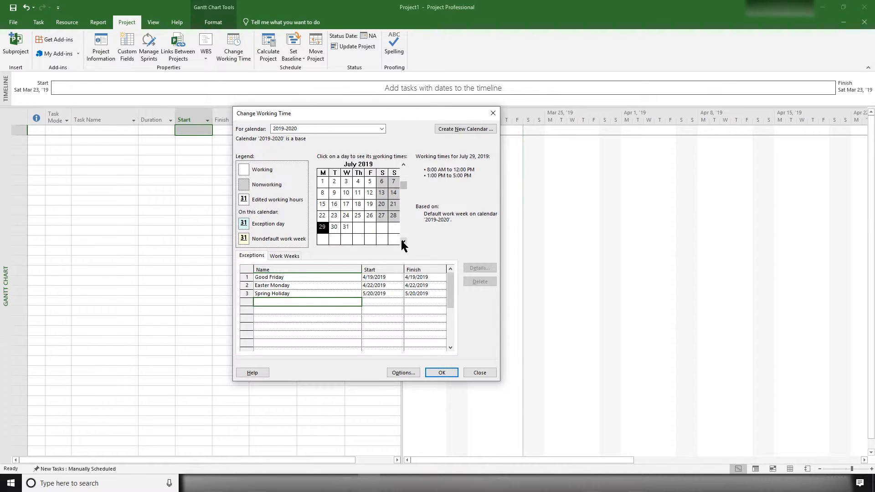
{"action": "left_click", "coordinate": [402, 240]}
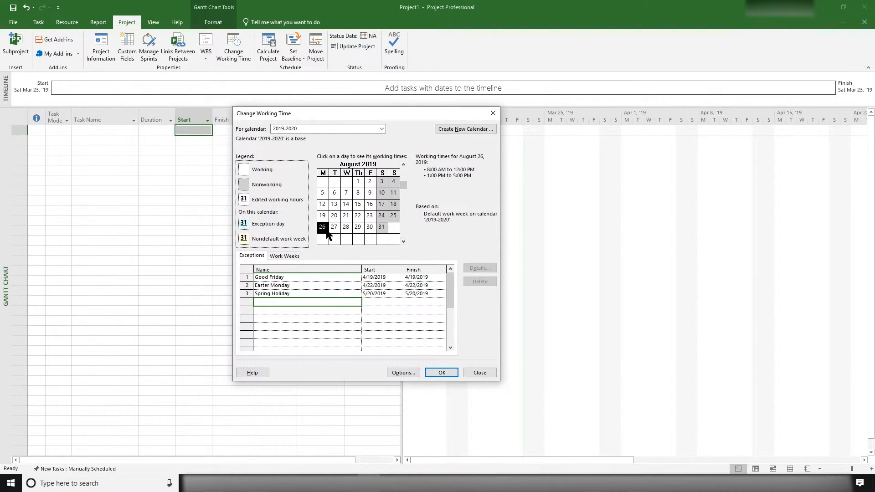
{"action": "left_click", "coordinate": [298, 299]}
{"action": "type", "text": "Summer Holiday"}
{"action": "left_click", "coordinate": [375, 304]}
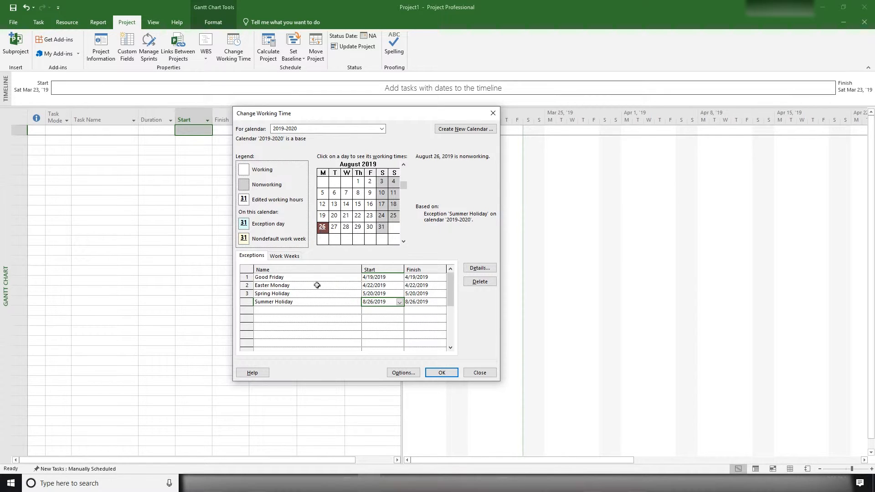
- Add a nonworking exception named Xmas Day on December 25, 2019 to the 2019-2020 calendar
{"action": "left_click", "coordinate": [287, 314]}
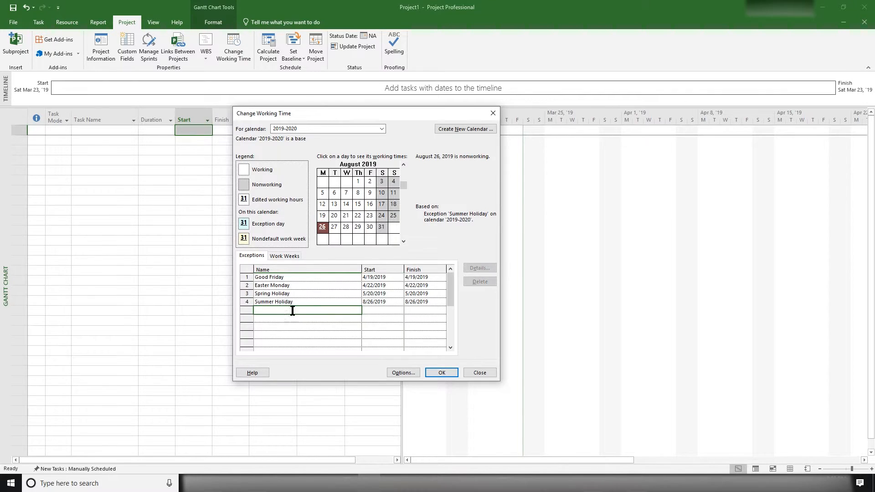
{"action": "left_click", "coordinate": [403, 241]}
{"action": "left_click", "coordinate": [403, 241]}
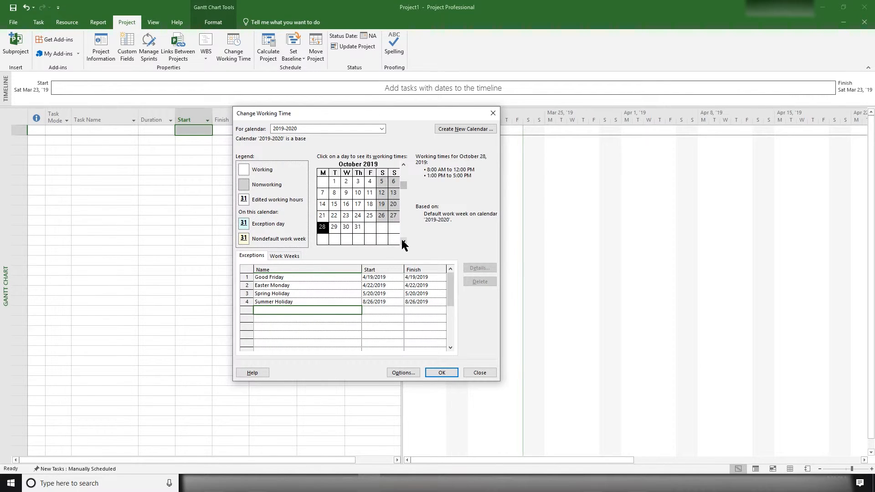
{"action": "left_click", "coordinate": [403, 241]}
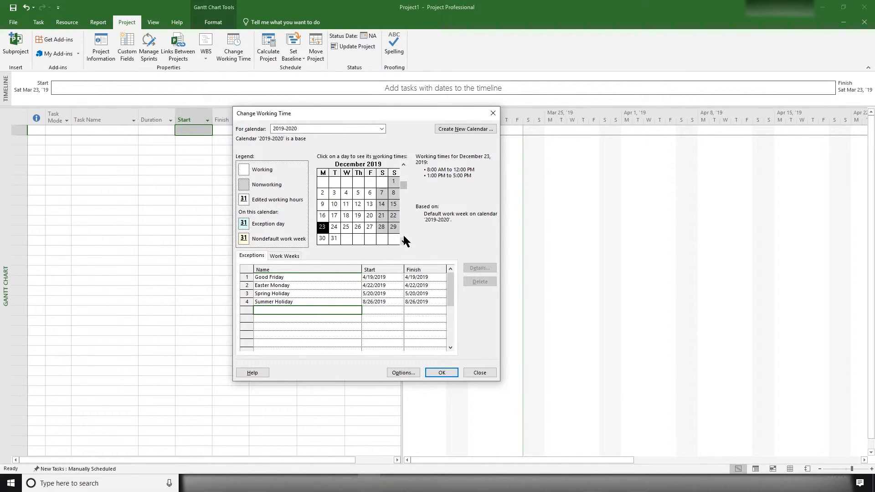
{"action": "left_click", "coordinate": [403, 241]}
{"action": "left_click", "coordinate": [346, 227]}
{"action": "left_click", "coordinate": [317, 310]}
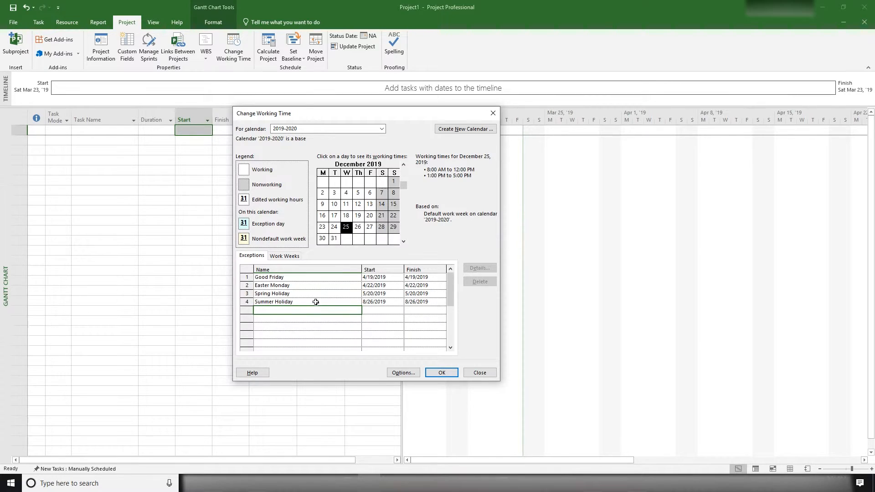
{"action": "left_click", "coordinate": [315, 302]}
{"action": "left_click", "coordinate": [314, 310]}
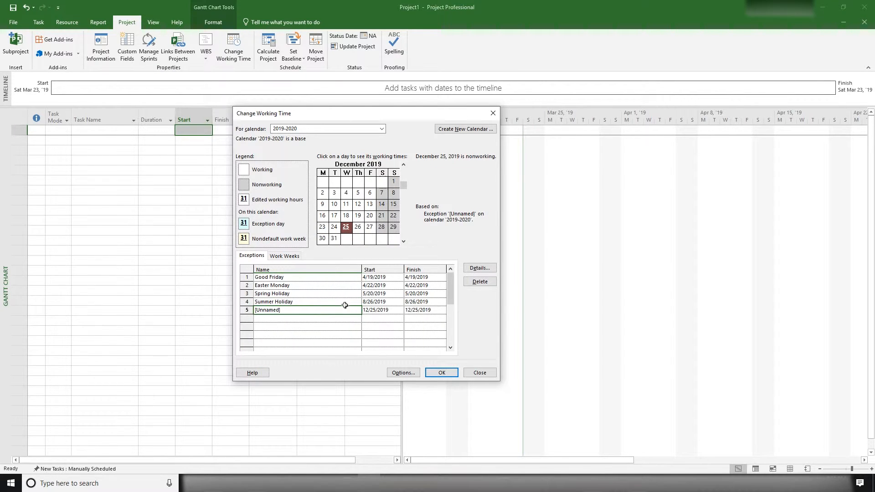
{"action": "type", "text": "Xmas Day"}
- Add a nonworking exception named Boxing Day on December 26, 2019 to the 2019-2020 calendar
{"action": "left_click", "coordinate": [322, 319]}
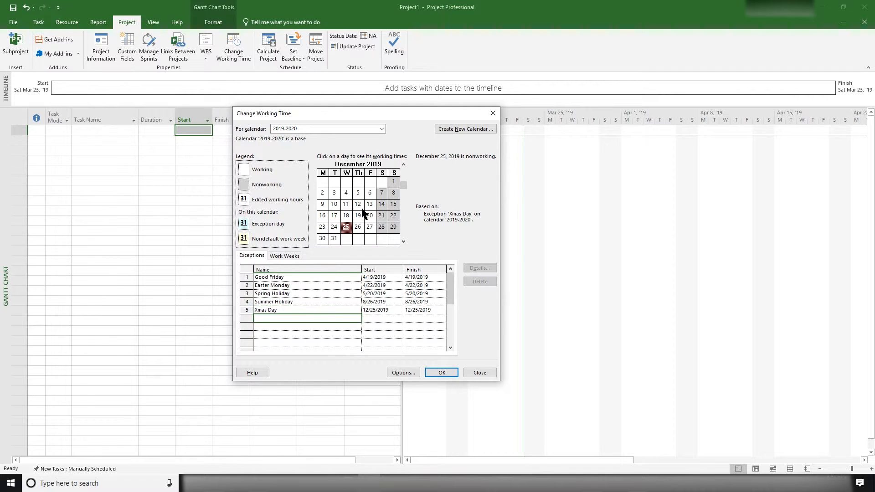
{"action": "left_click", "coordinate": [358, 231]}
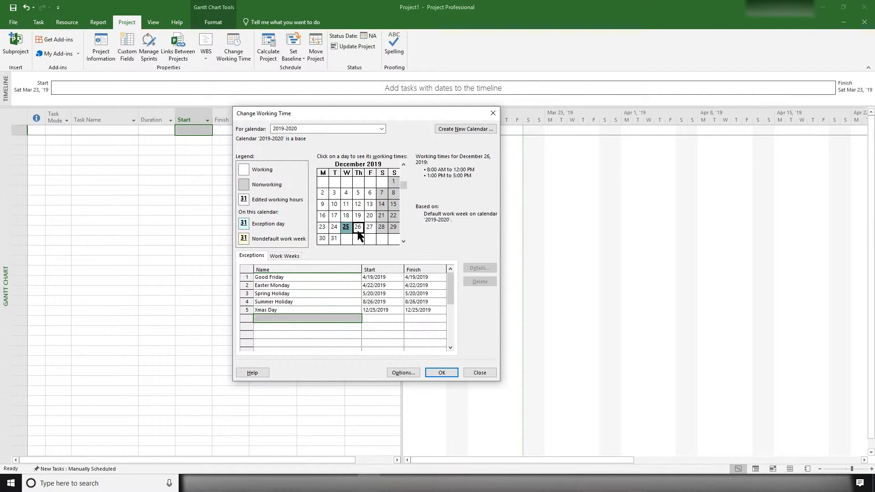
{"action": "left_click", "coordinate": [315, 319]}
{"action": "left_click", "coordinate": [312, 317]}
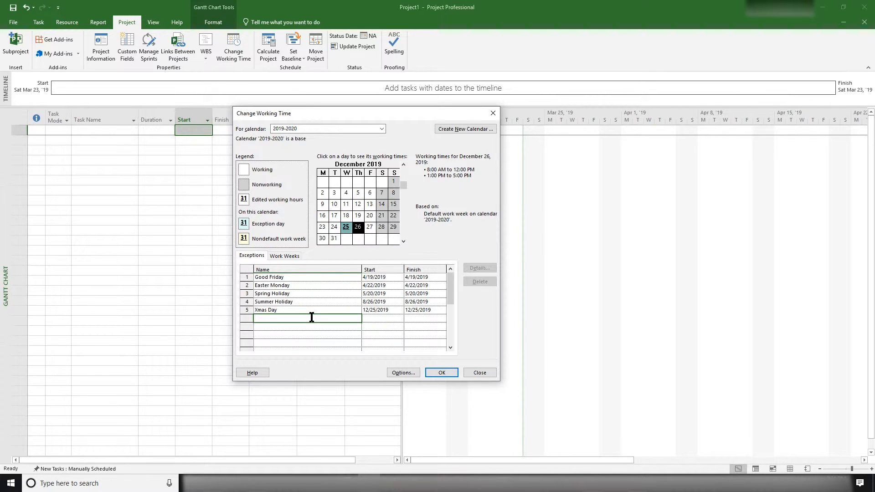
{"action": "type", "text": "Boxing Day"}
{"action": "left_click", "coordinate": [373, 318]}
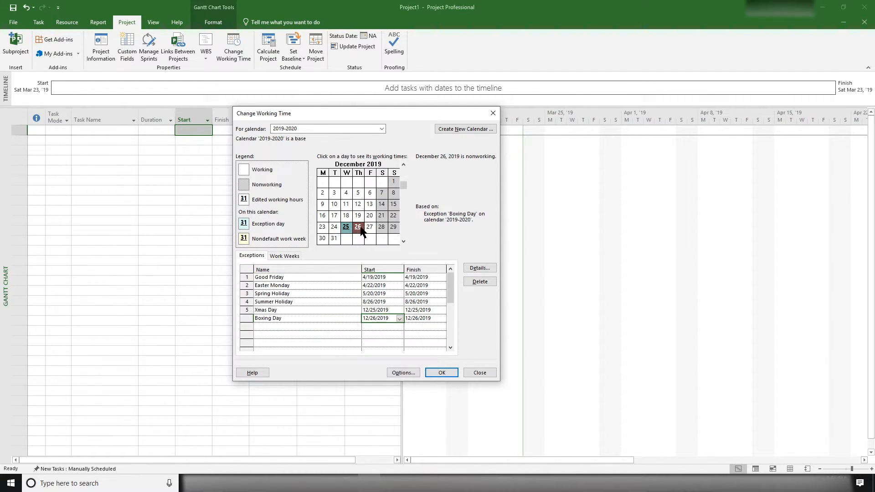
- Add a nonworking exception named New Year's Day on January 1, 2020 and save the working time changes
{"action": "left_click", "coordinate": [404, 241]}
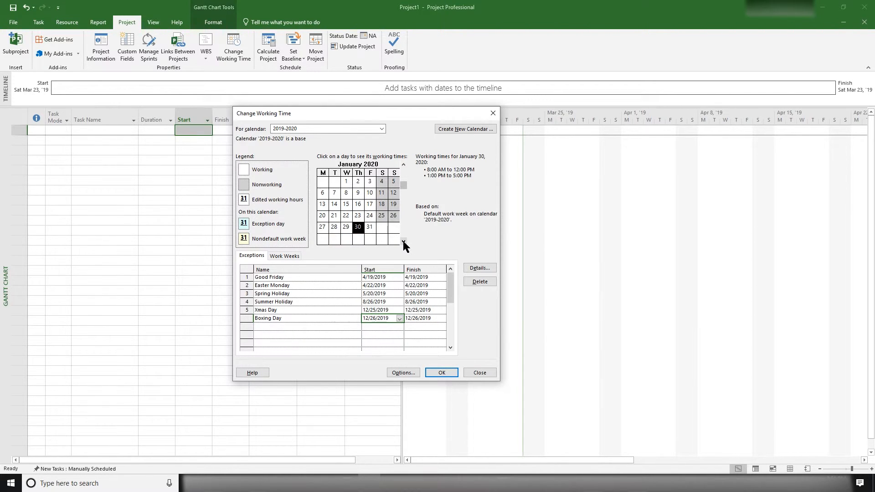
{"action": "left_click", "coordinate": [310, 327]}
{"action": "left_click", "coordinate": [346, 182]}
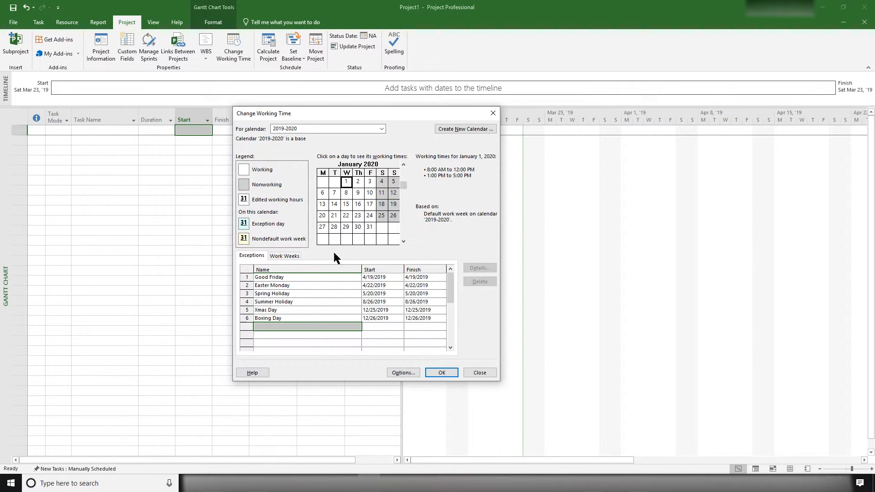
{"action": "left_click", "coordinate": [317, 323]}
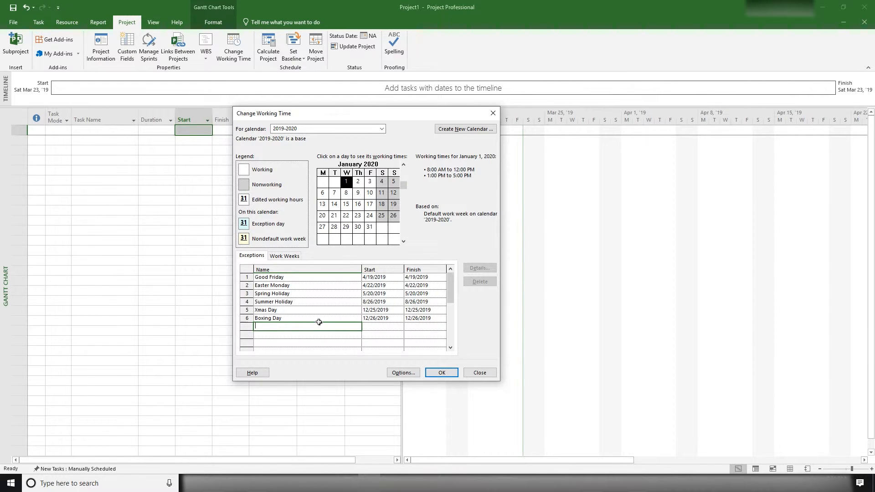
{"action": "type", "text": "New Year's Day"}
{"action": "left_click", "coordinate": [379, 335]}
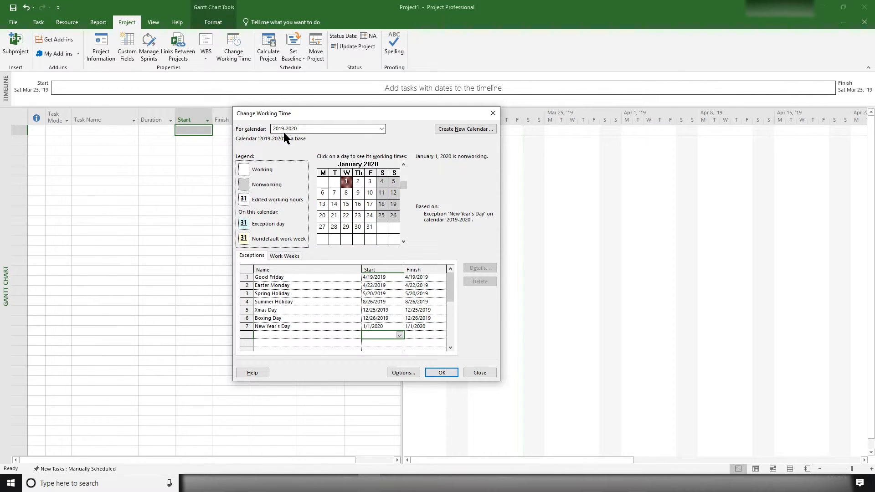
{"action": "left_click", "coordinate": [443, 374]}
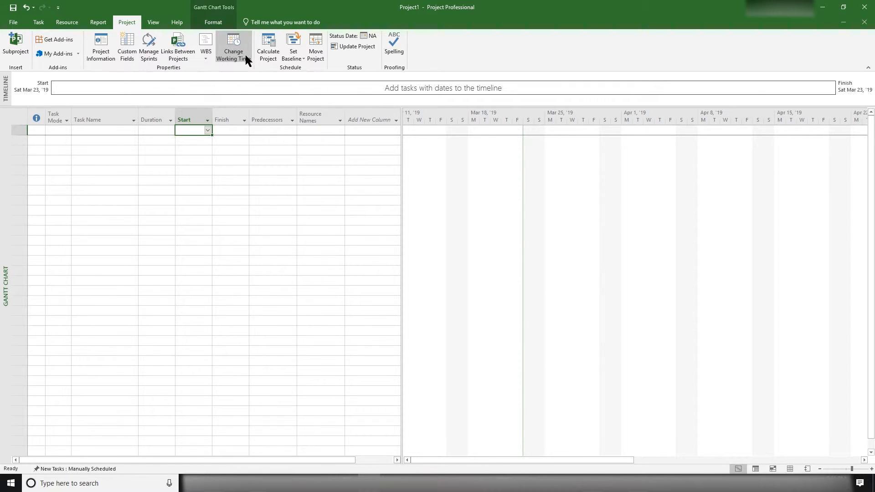
- Assign the 2019-2020 calendar in the project information, keeping Project Start Date as the scheduling basis
{"action": "left_click", "coordinate": [100, 55]}
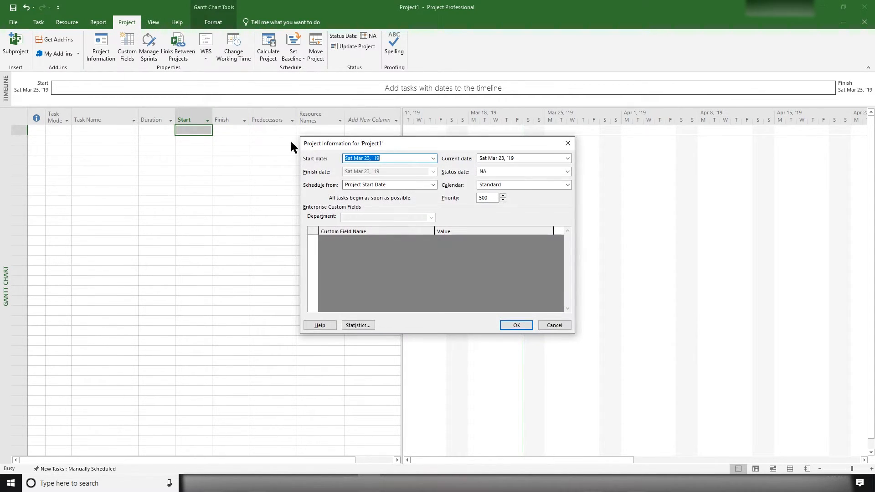
{"action": "left_click_drag", "start_coordinate": [398, 145], "coordinate": [225, 164]}
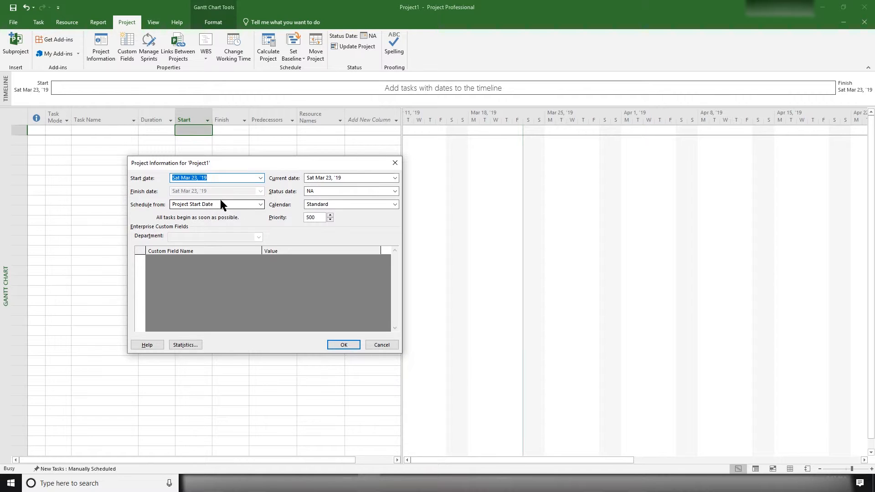
{"action": "left_click", "coordinate": [260, 204]}
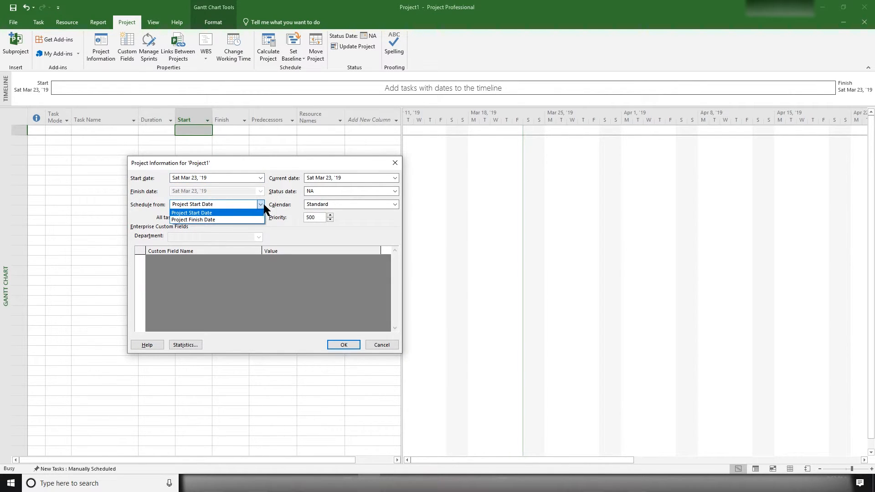
{"action": "left_click", "coordinate": [199, 212]}
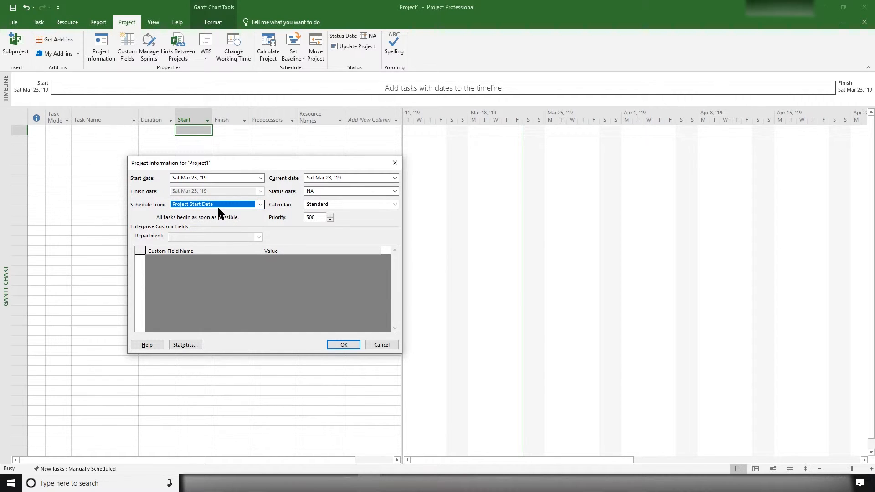
{"action": "left_click", "coordinate": [259, 203]}
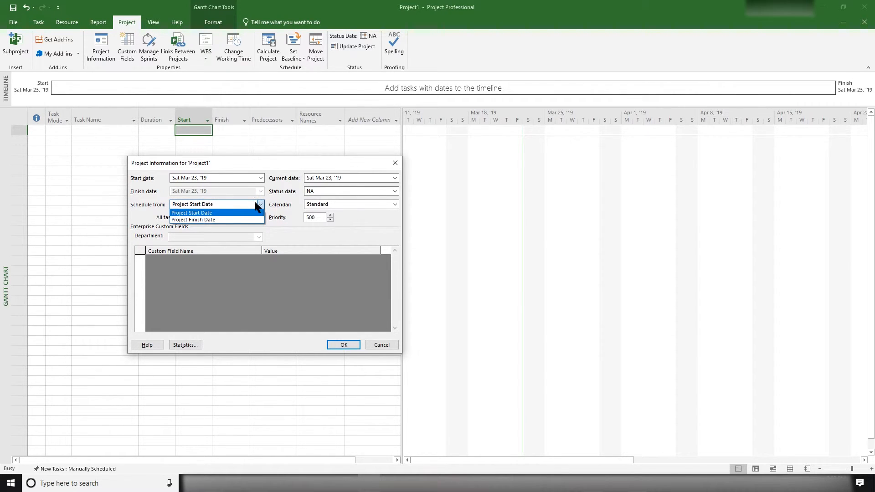
{"action": "left_click", "coordinate": [262, 201]}
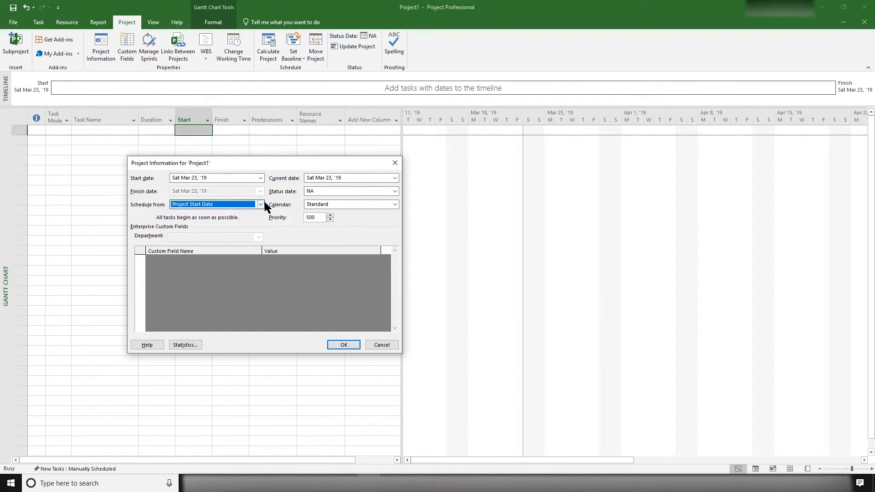
{"action": "left_click", "coordinate": [394, 204]}
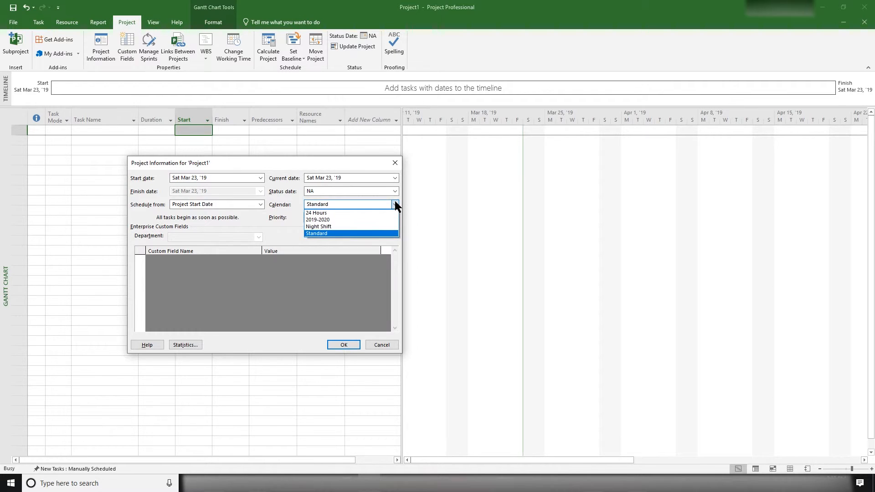
{"action": "left_click", "coordinate": [328, 220]}
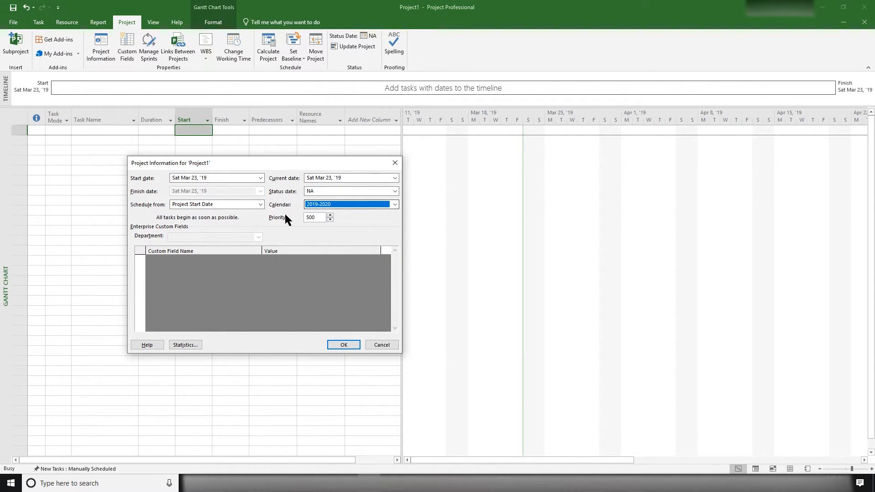
{"action": "left_click", "coordinate": [340, 345]}
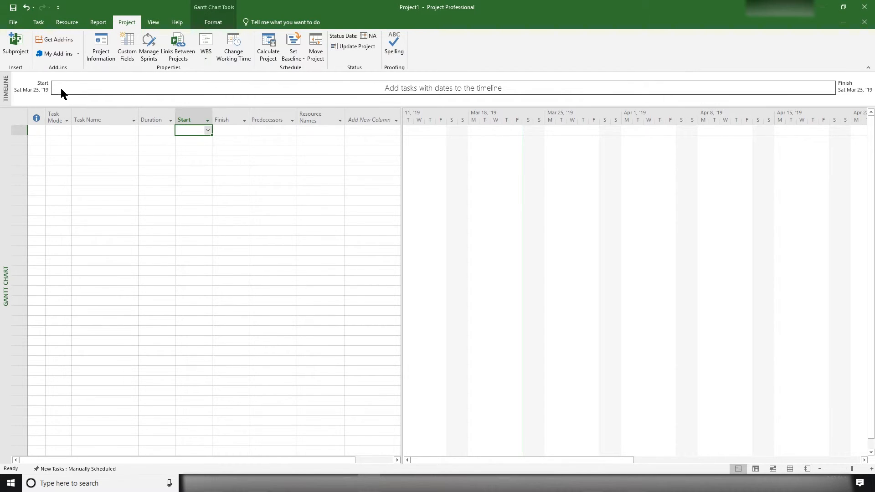
- Open the Organizer for the global template and look through its views, reports, modules, tables and filters
{"action": "left_click", "coordinate": [13, 23]}
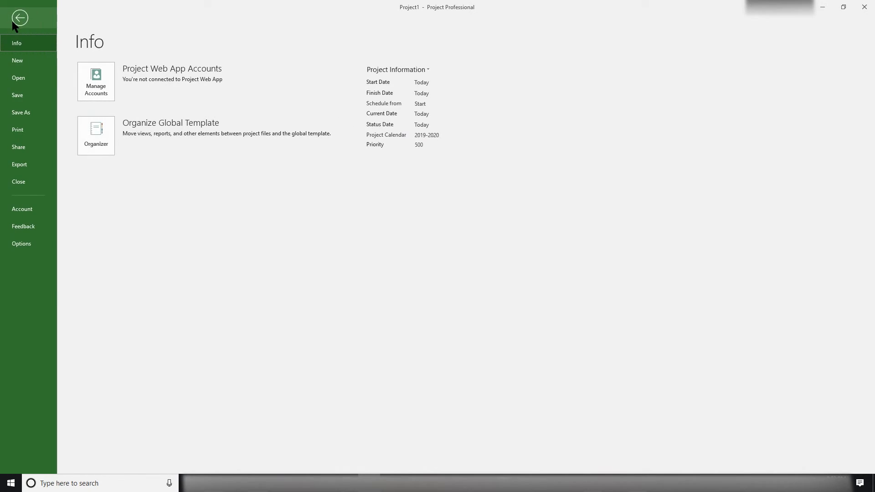
{"action": "left_click", "coordinate": [103, 145]}
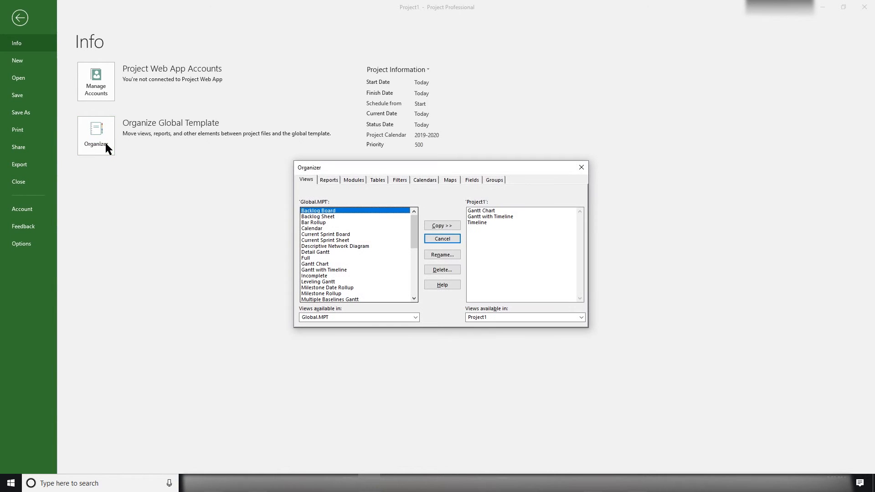
{"action": "left_click_drag", "start_coordinate": [359, 164], "coordinate": [219, 162]}
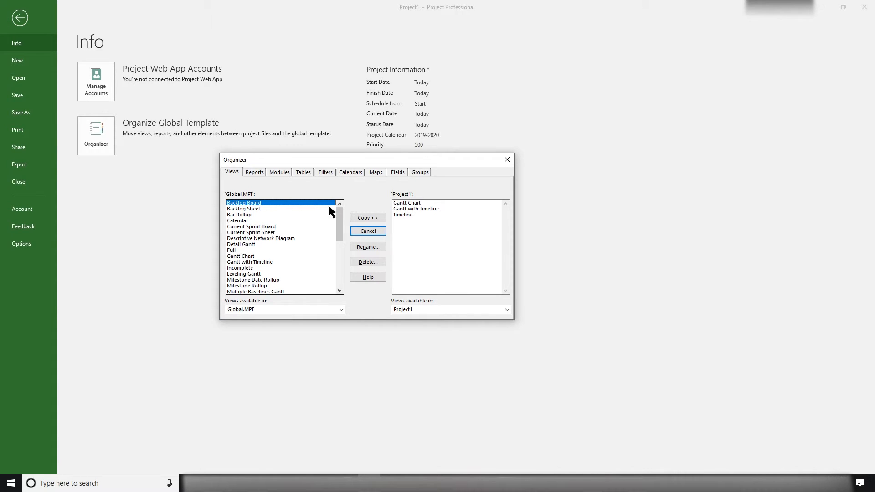
{"action": "left_click", "coordinate": [254, 174]}
{"action": "left_click", "coordinate": [277, 173]}
{"action": "left_click", "coordinate": [303, 172]}
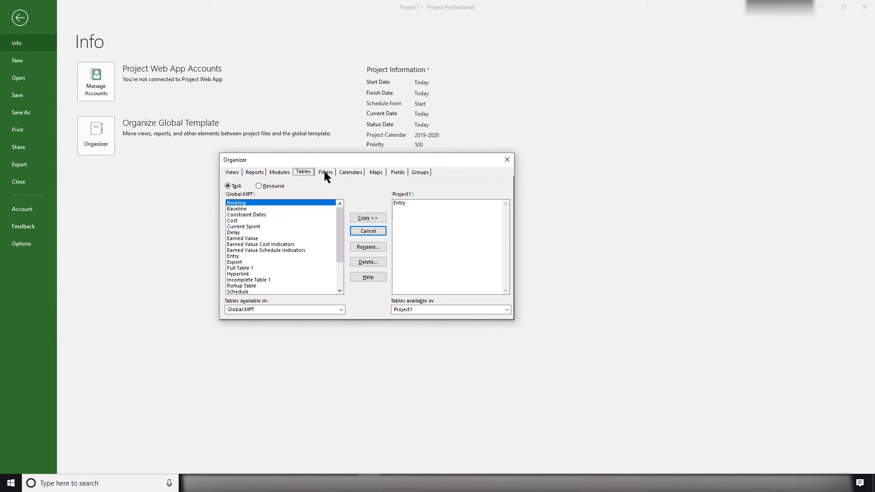
{"action": "left_click", "coordinate": [325, 172]}
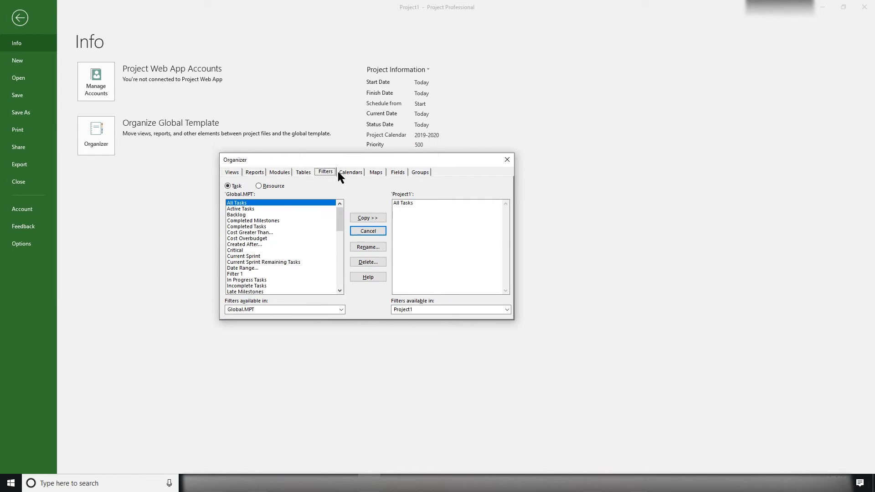
{"action": "left_click", "coordinate": [238, 171]}
{"action": "left_click", "coordinate": [256, 173]}
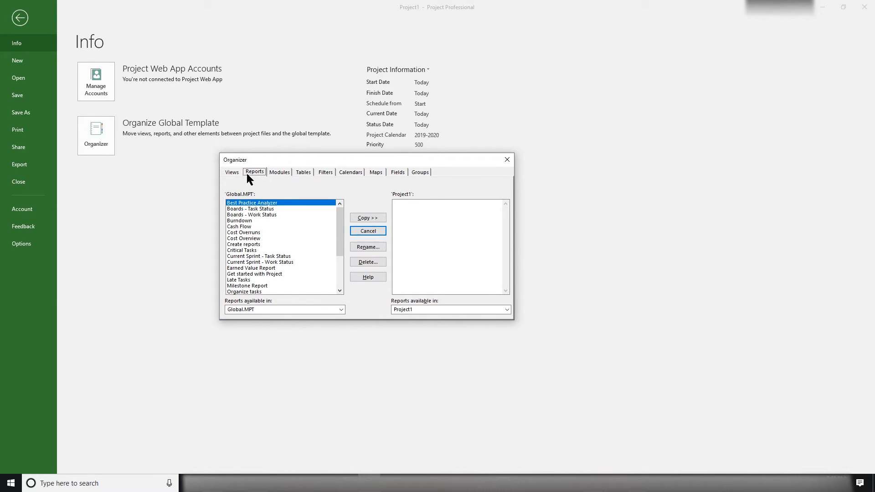
{"action": "left_click", "coordinate": [231, 172]}
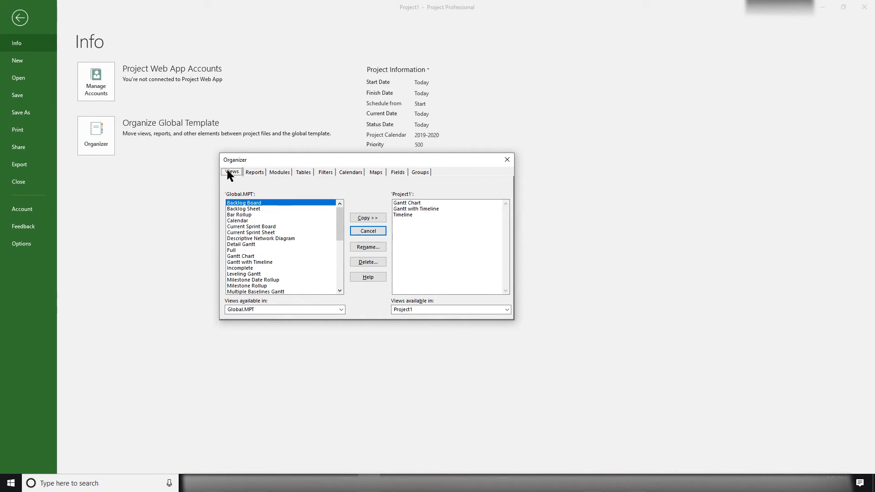
- Copy the 2019-2020 calendar from Project1 into the Global.MPT template, then close the Organizer and return to the Gantt chart's task table
{"action": "left_click", "coordinate": [352, 171]}
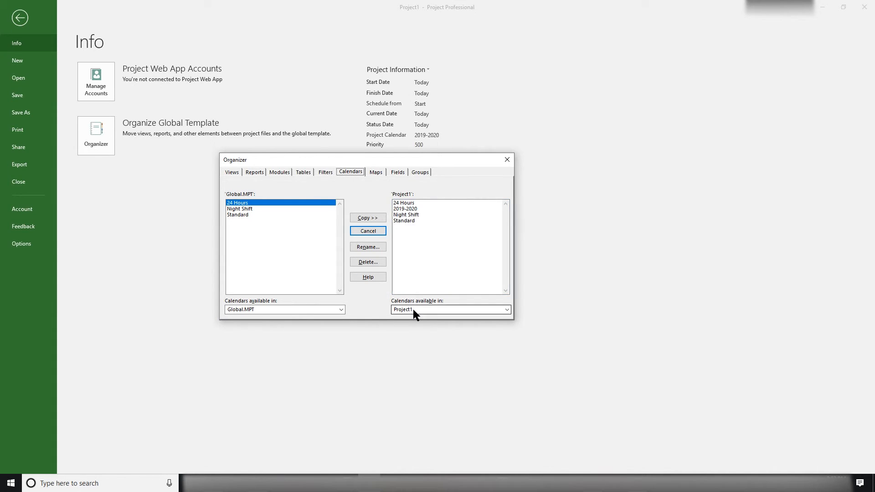
{"action": "left_click", "coordinate": [413, 209]}
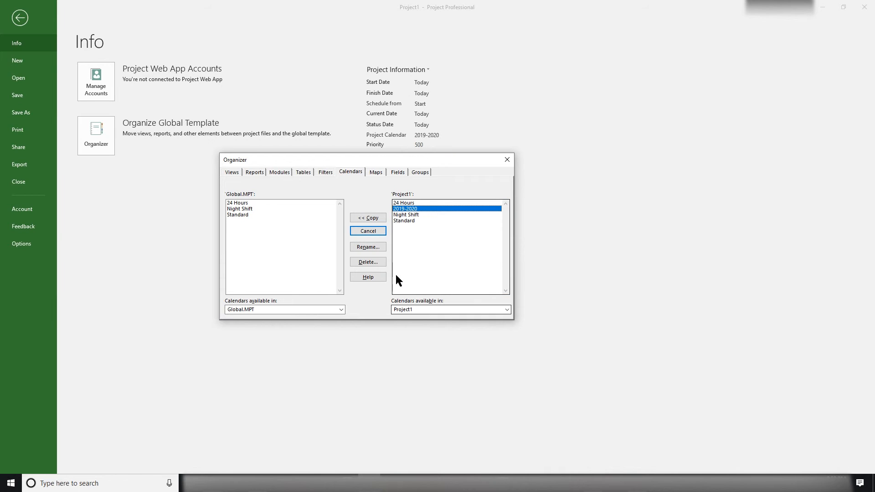
{"action": "left_click", "coordinate": [367, 221]}
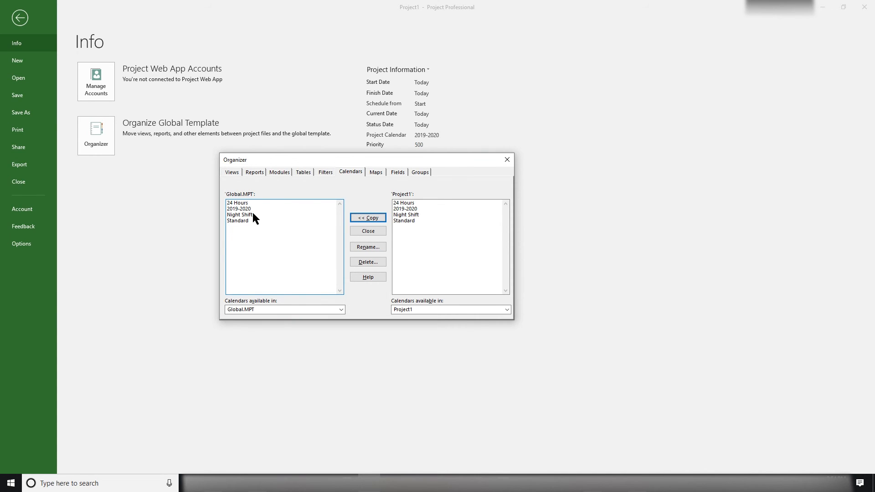
{"action": "left_click", "coordinate": [368, 231]}
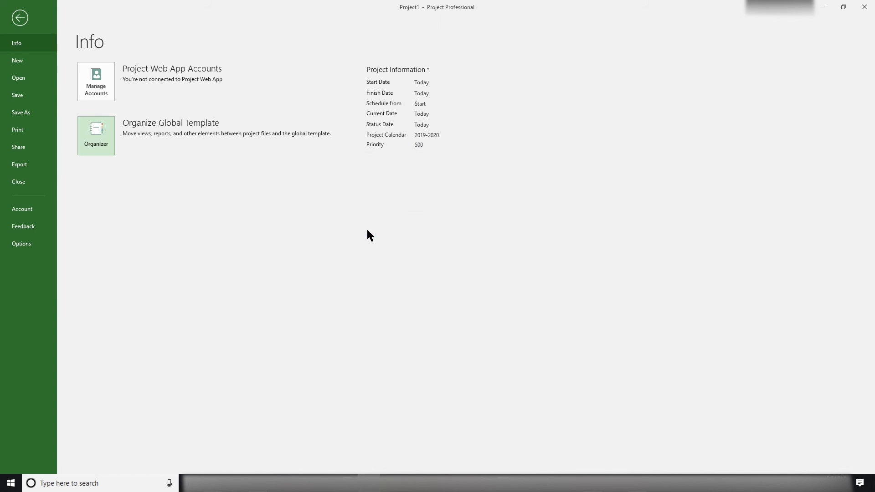
{"action": "left_click", "coordinate": [18, 19]}
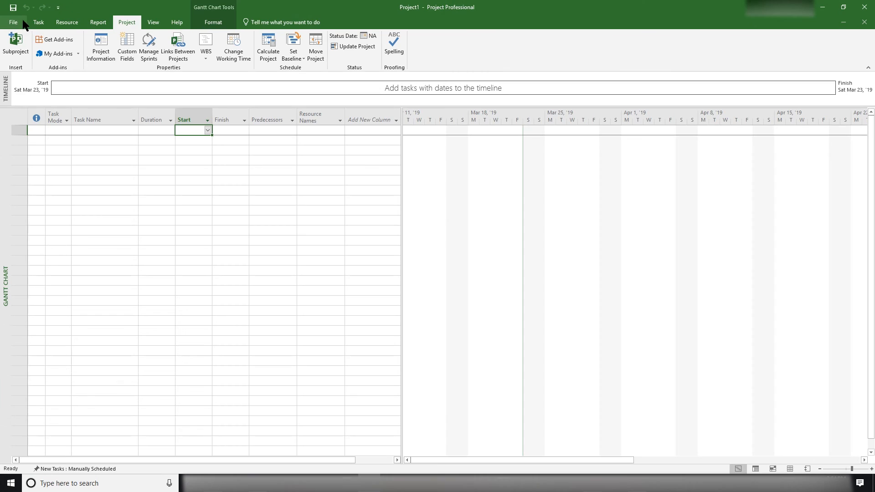
{"action": "left_click", "coordinate": [114, 141]}
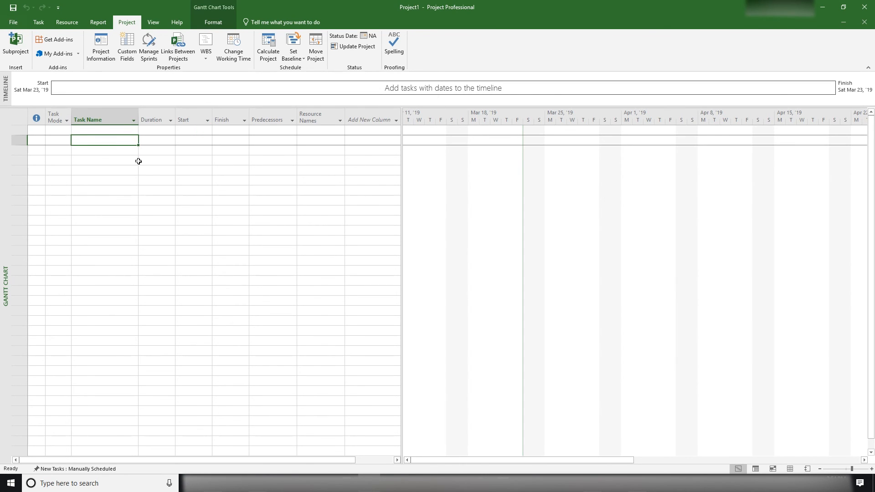